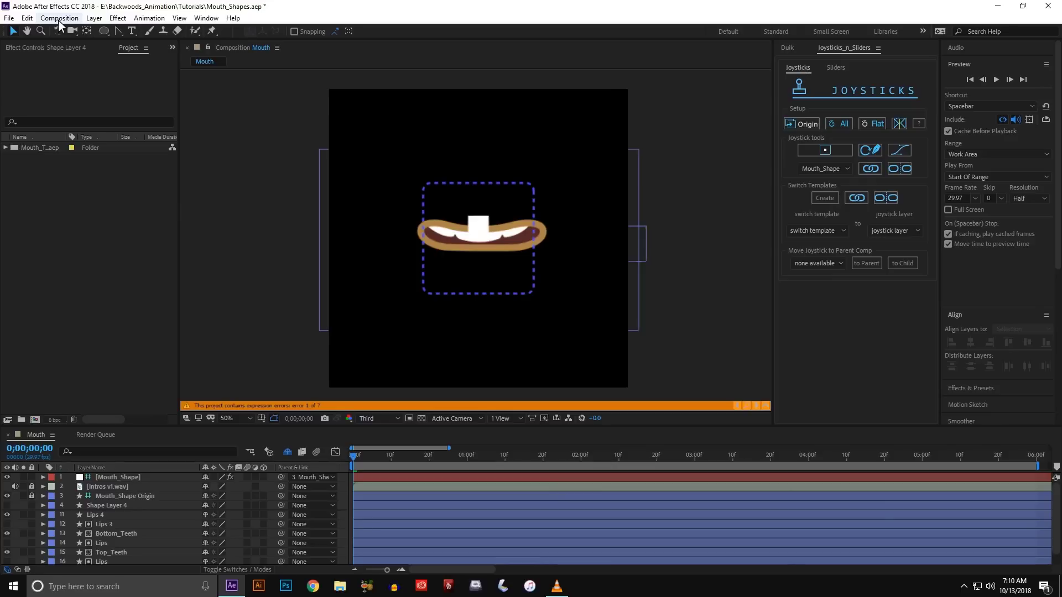
# Create Comp 1 at 1080×1080, 29.97 fps, with a 0;00;45;00 duration
pyautogui.click(59, 19)
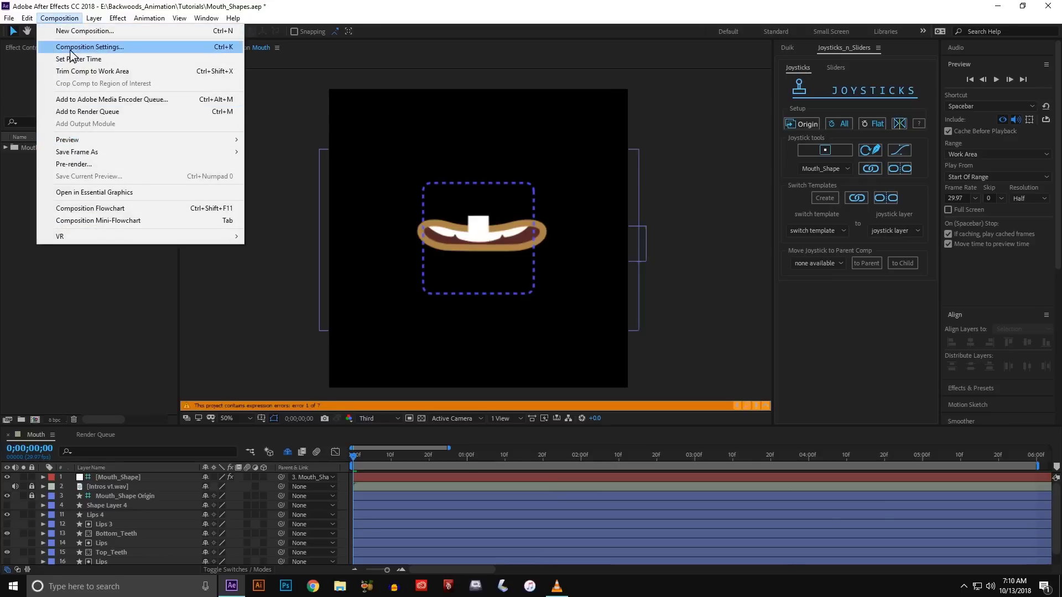
pyautogui.click(74, 47)
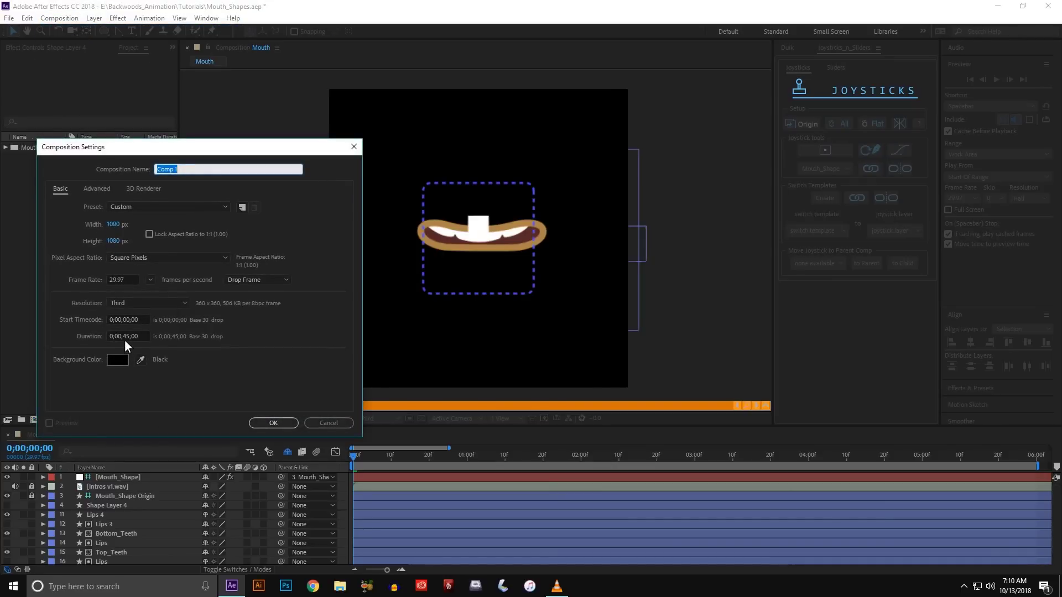
pyautogui.click(273, 423)
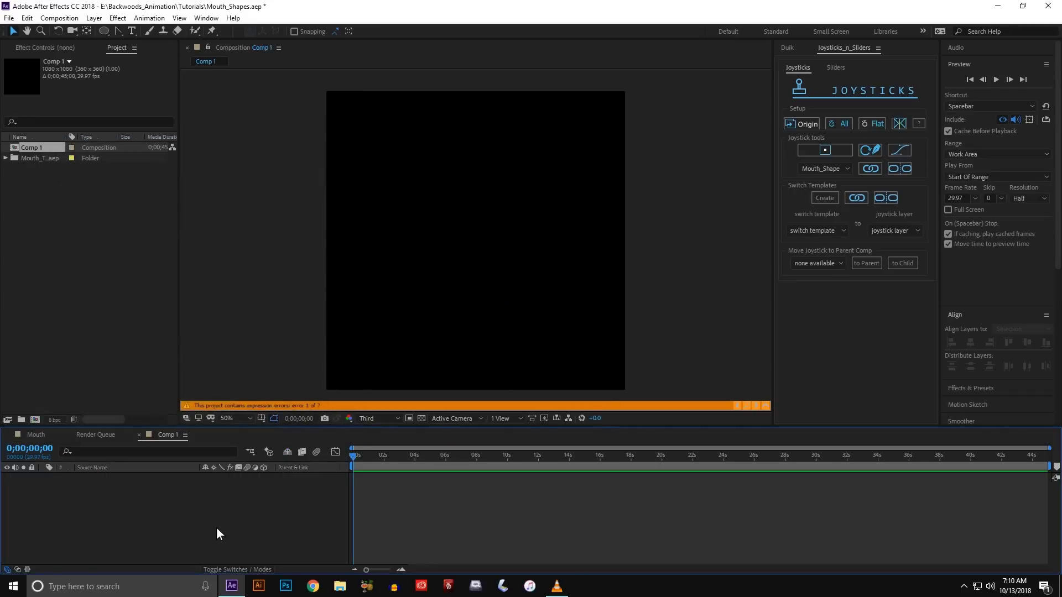
# Add a full-frame solid layer coloured dark red #6A2D2D to Comp 1
pyautogui.rightClick(215, 500)
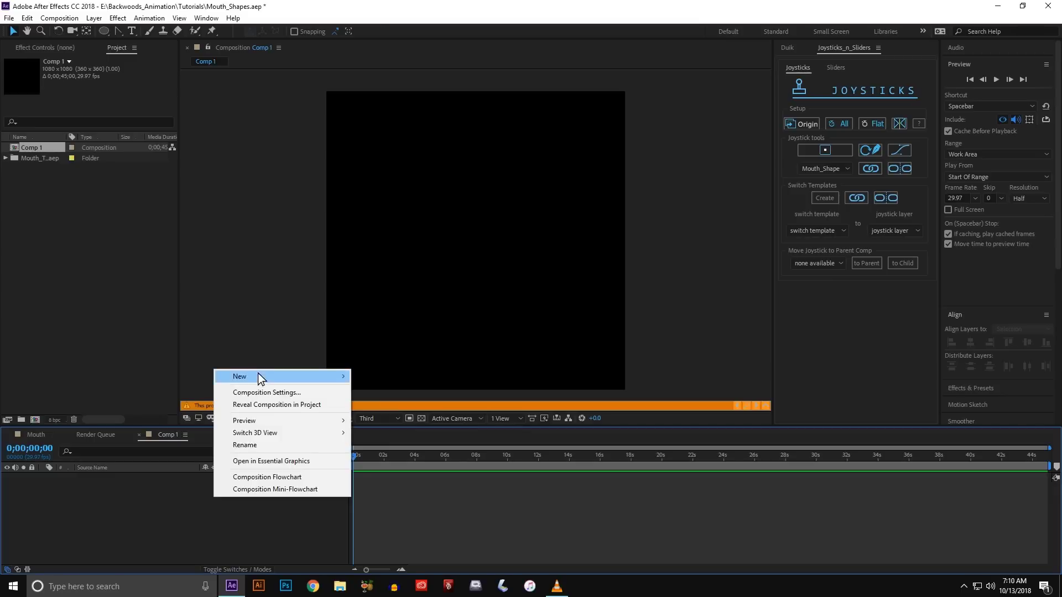
pyautogui.moveTo(306, 381)
pyautogui.click(374, 406)
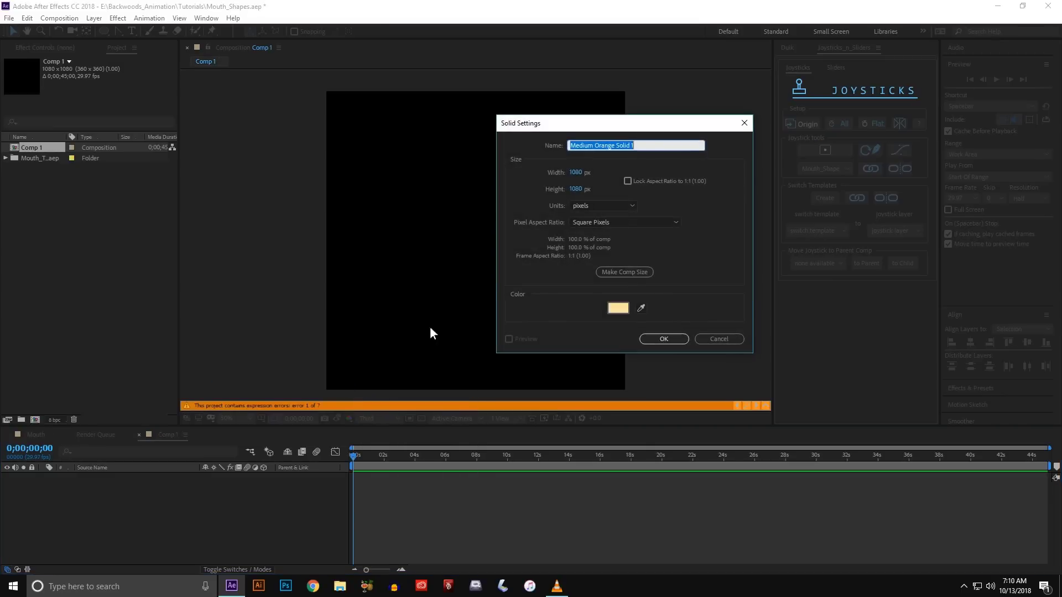
pyautogui.click(627, 307)
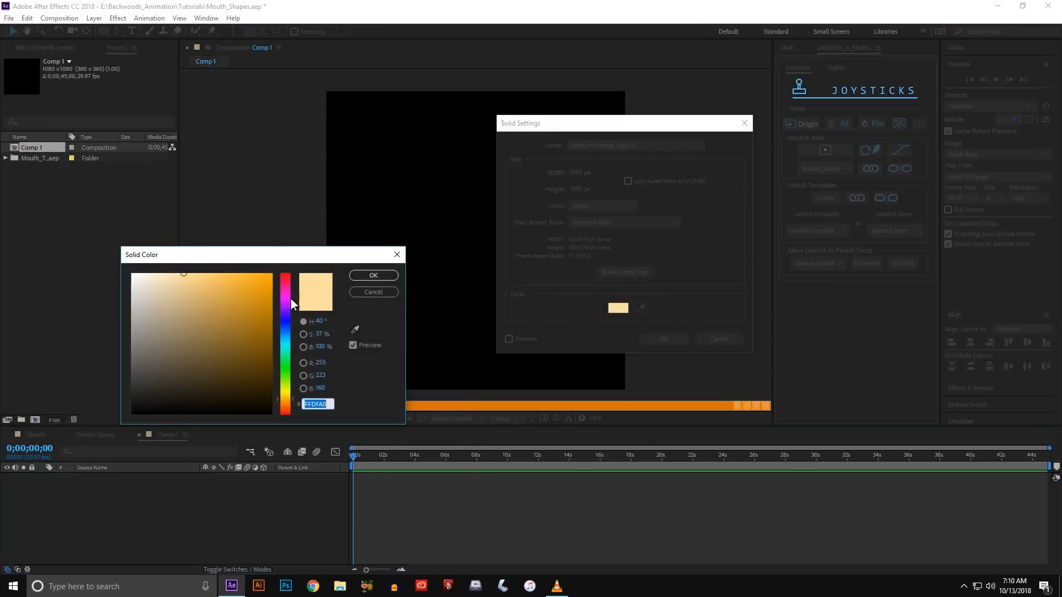
pyautogui.moveTo(290, 297); pyautogui.dragTo(281, 267)
pyautogui.moveTo(198, 301); pyautogui.dragTo(212, 356)
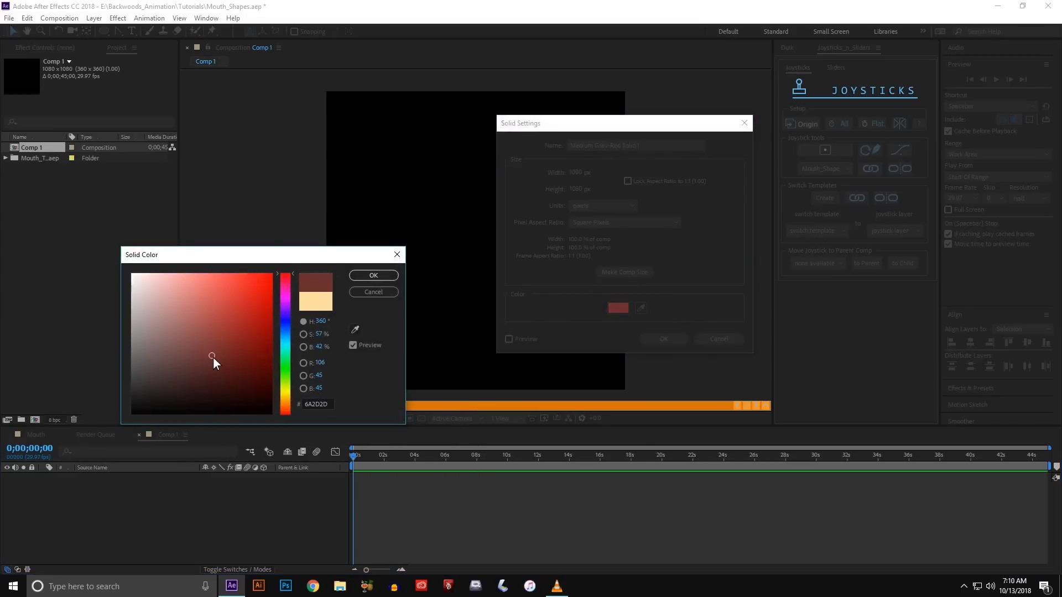
pyautogui.click(381, 276)
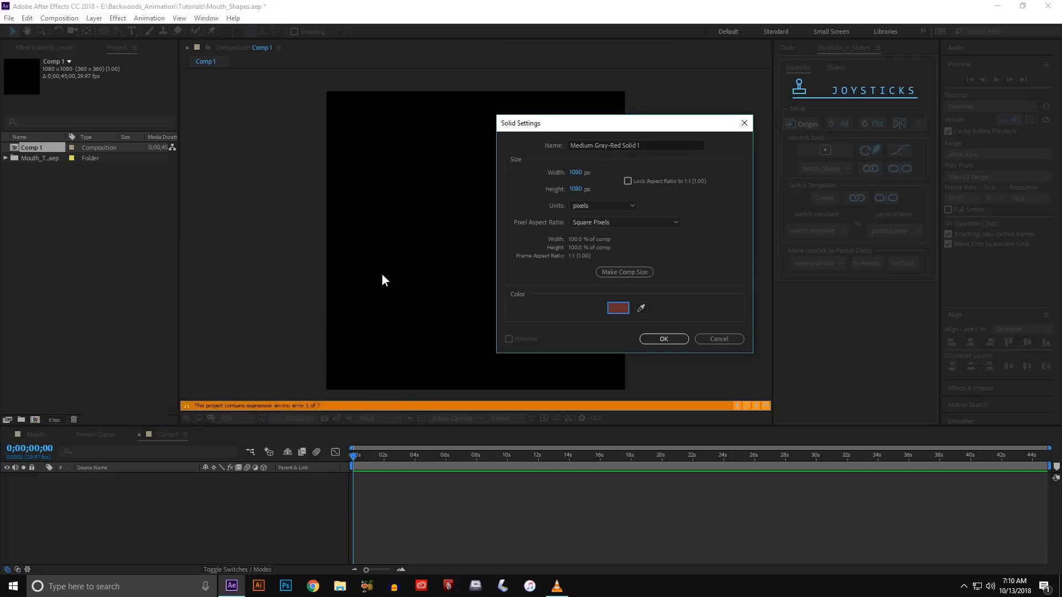
pyautogui.click(668, 341)
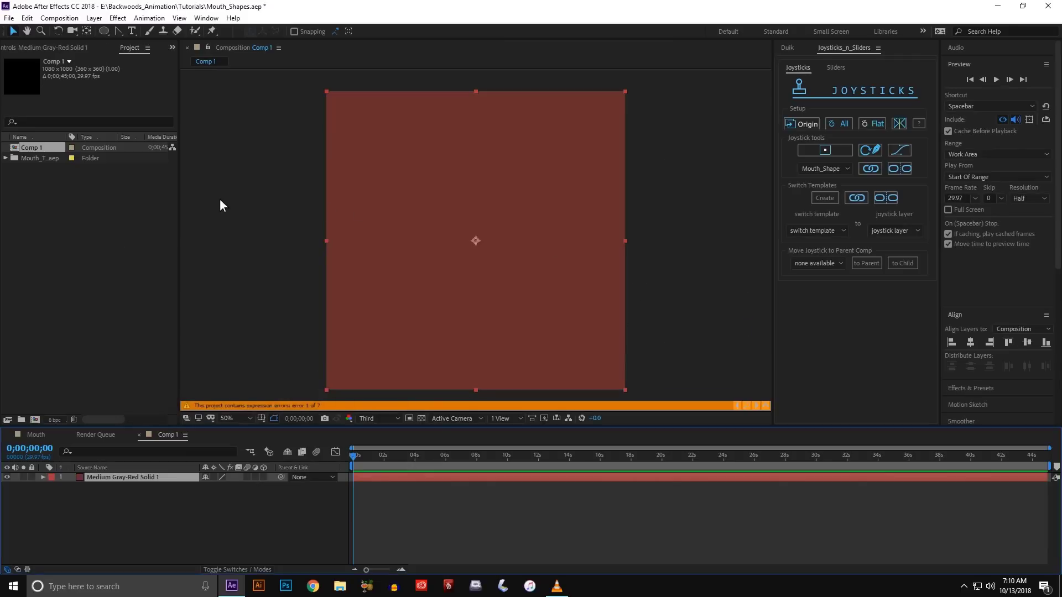
# Draw a closed bowl-shaped mouth path with a curved bottom edge using the Pen tool
pyautogui.click(123, 491)
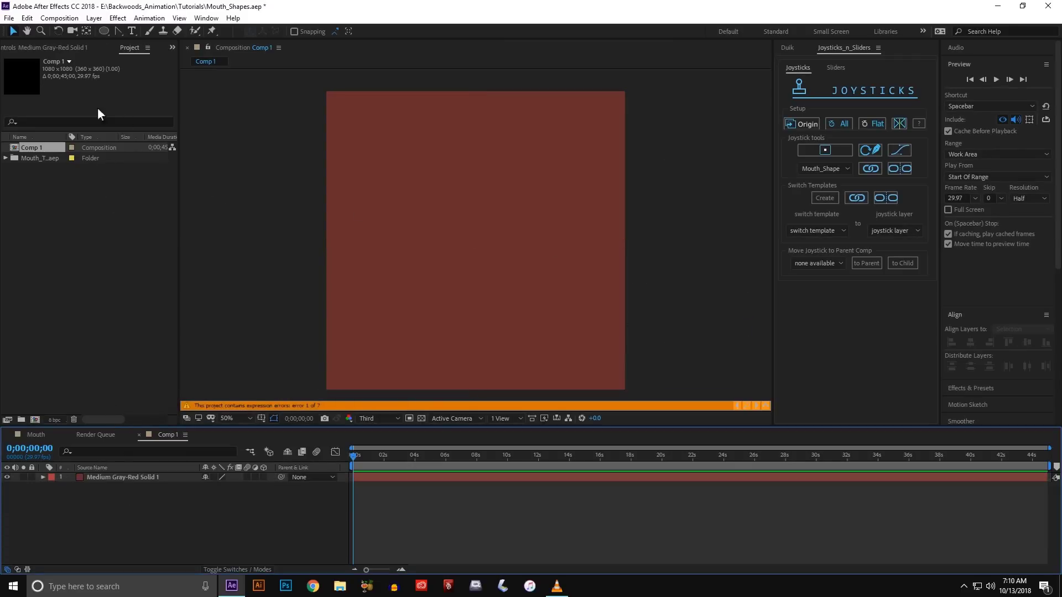
pyautogui.click(117, 30)
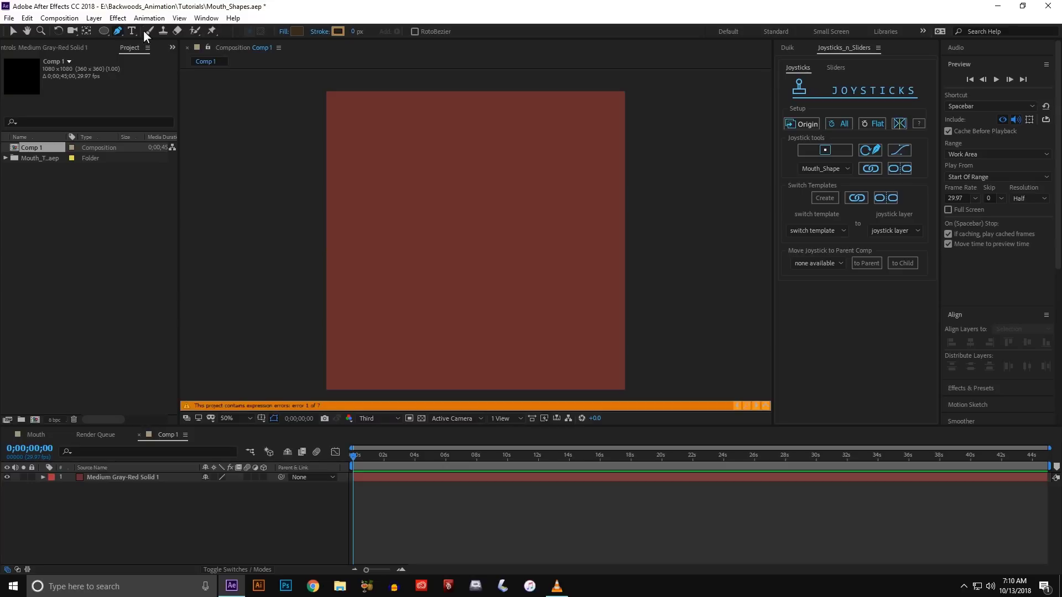
pyautogui.click(413, 199)
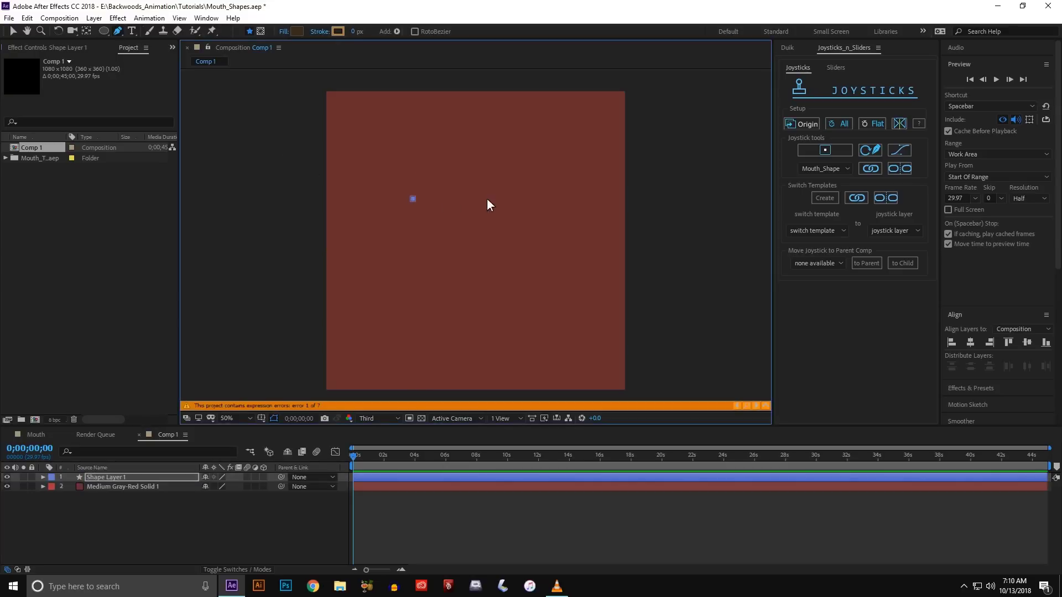
pyautogui.click(539, 198)
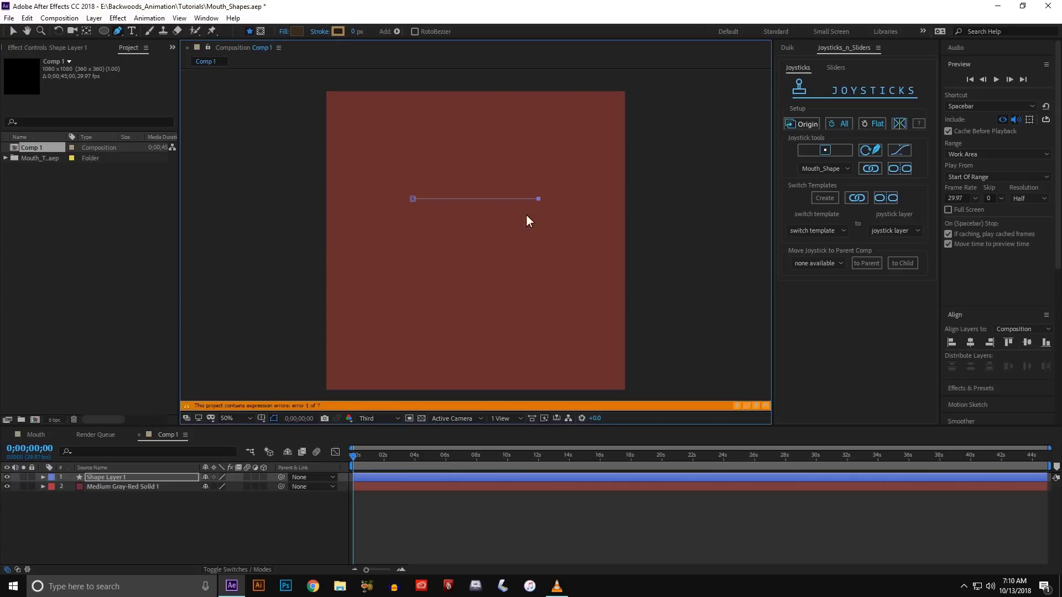
pyautogui.click(482, 232)
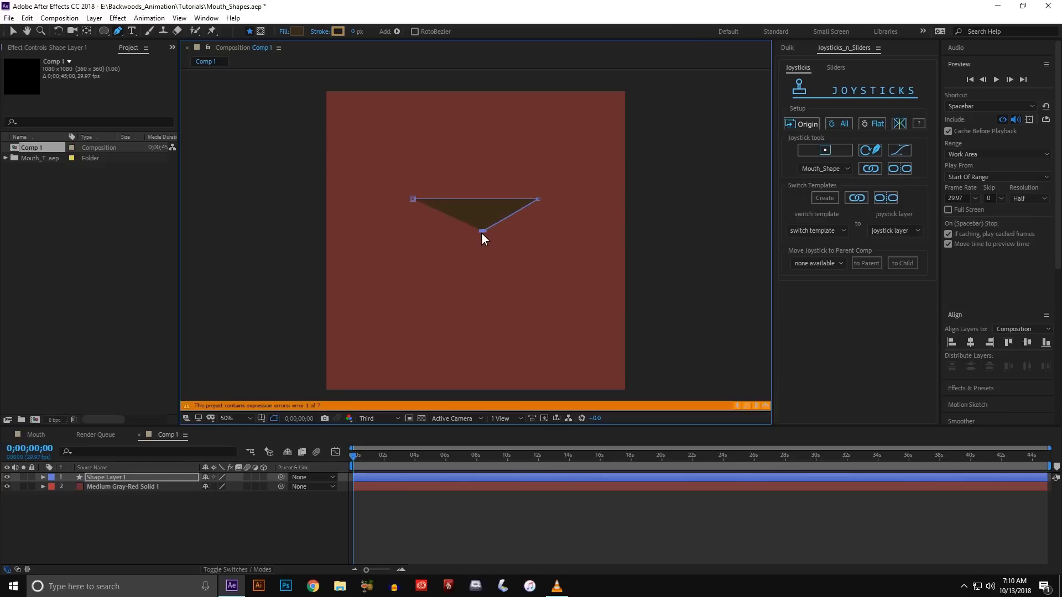
pyautogui.moveTo(481, 232)
pyautogui.mouseDown()
pyautogui.moveTo(442, 236)
pyautogui.moveTo(431, 222)
pyautogui.moveTo(479, 233)
pyautogui.mouseUp()
pyautogui.click(414, 199)
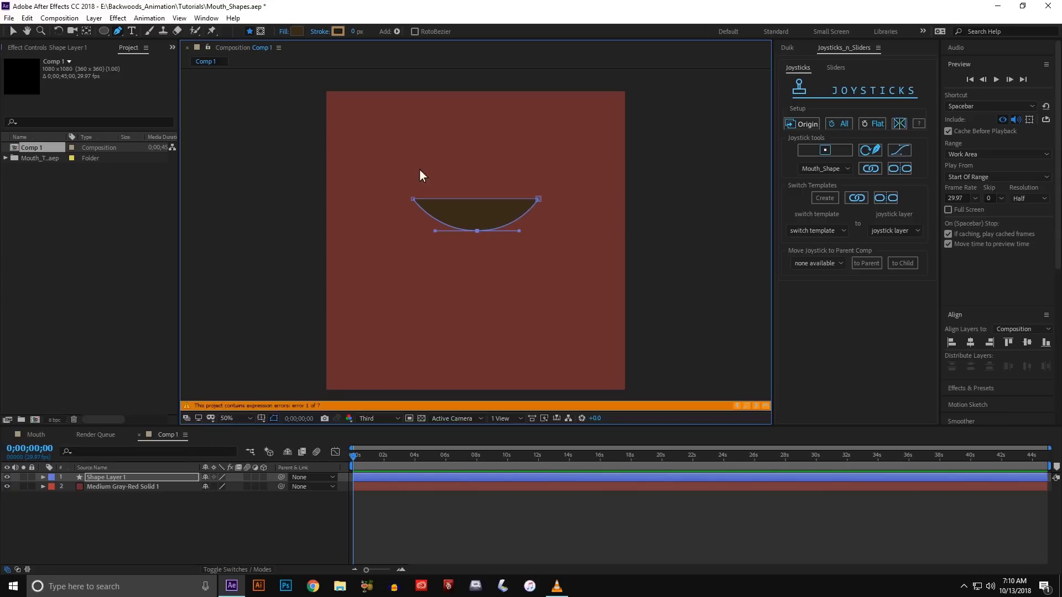
# Fill the mouth shape white (FFFFFF) and frame it at 100% zoom
pyautogui.click(299, 31)
pyautogui.moveTo(188, 300); pyautogui.dragTo(98, 254)
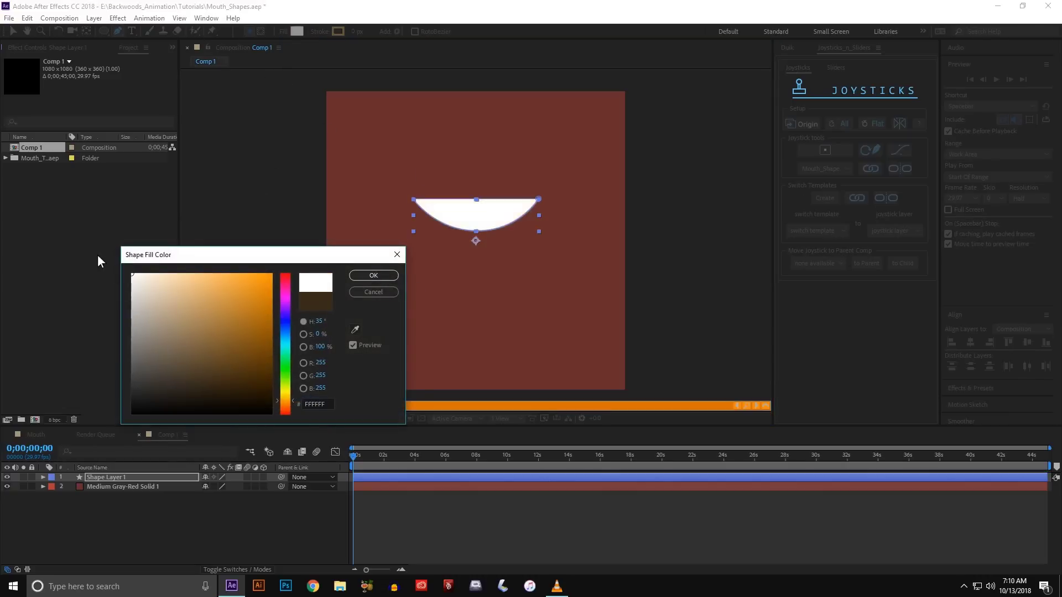
pyautogui.click(372, 276)
pyautogui.press('.')
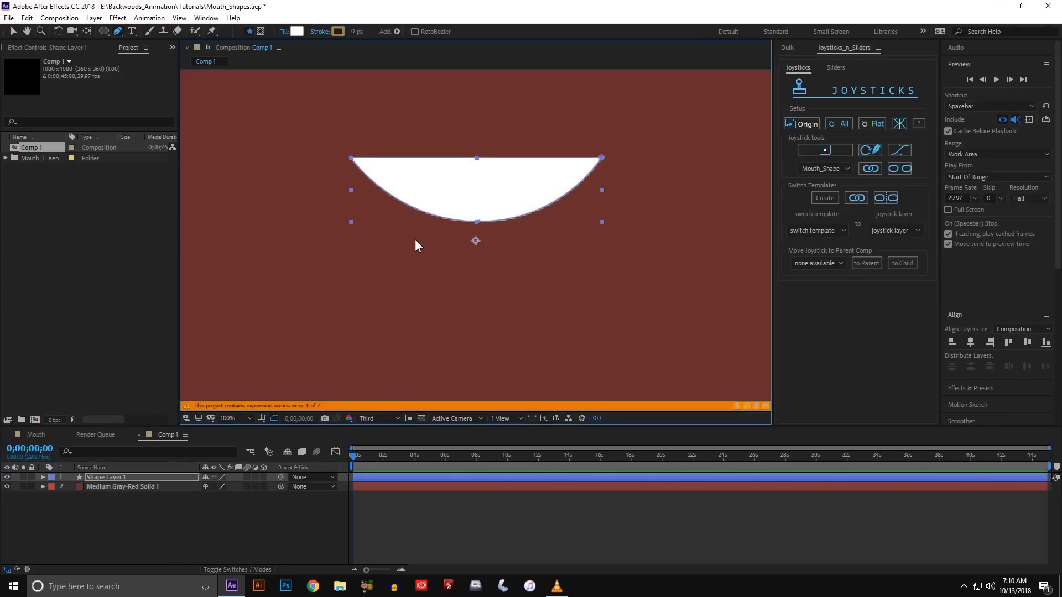
pyautogui.moveTo(415, 238); pyautogui.dragTo(392, 271)
pyautogui.press('g')
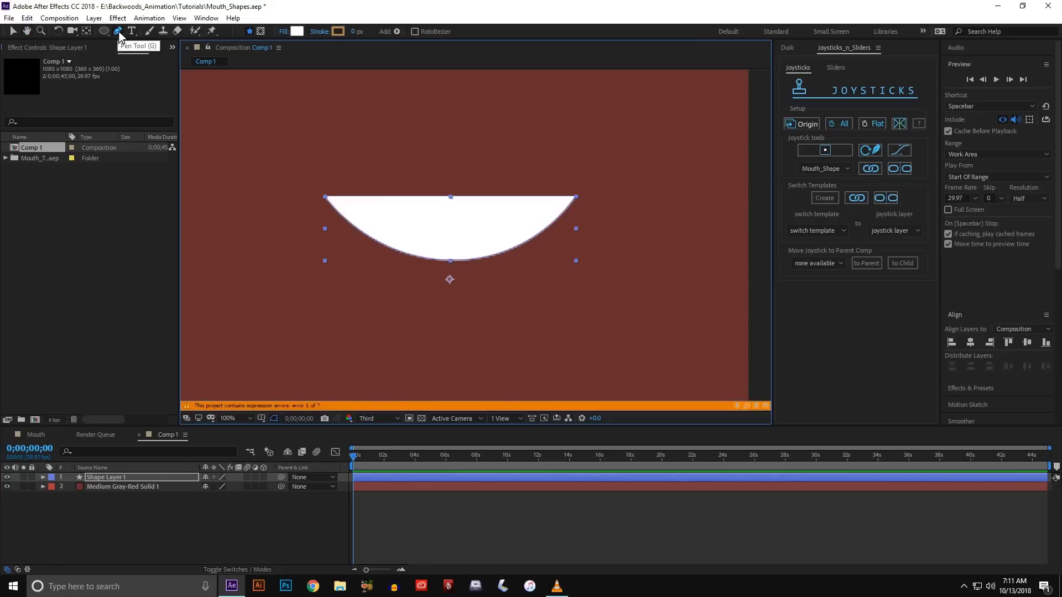
pyautogui.click(319, 200)
# Draw the zigzag-edged upper lip shape and pull its top-left point further left
pyautogui.moveTo(362, 218); pyautogui.dragTo(389, 210)
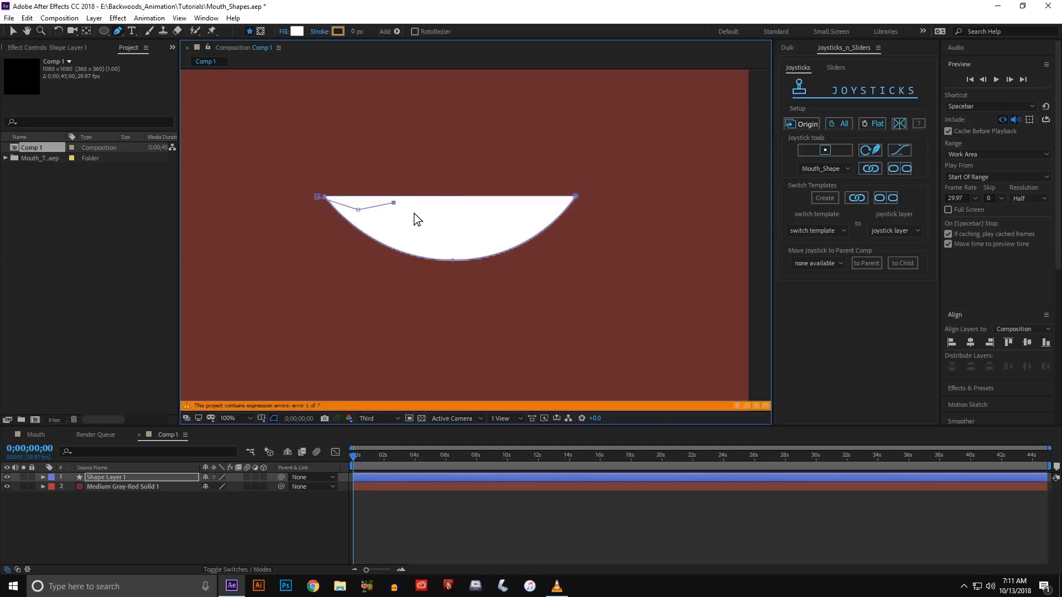
pyautogui.click(451, 215)
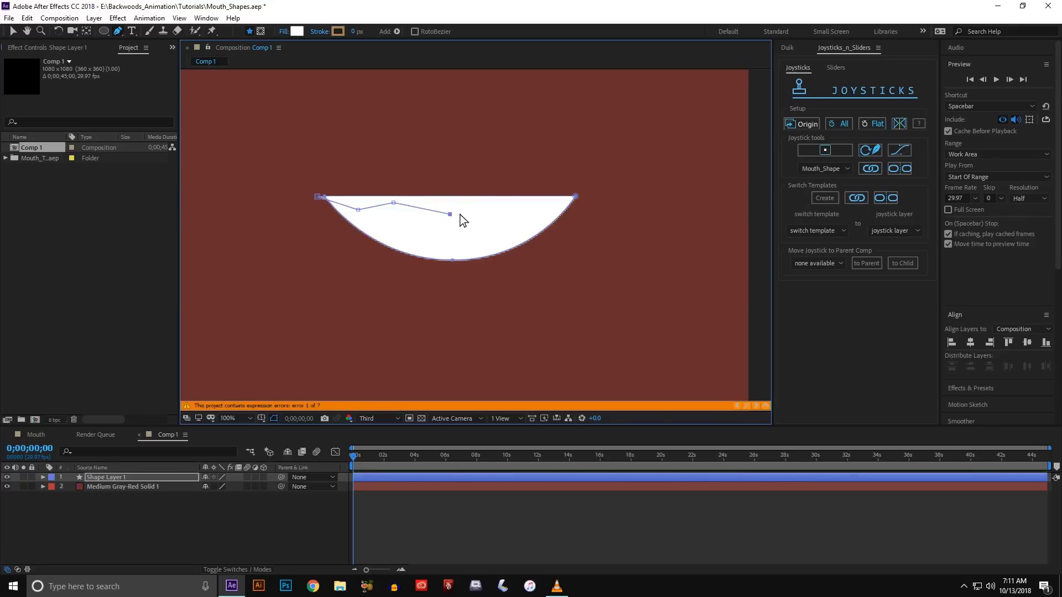
pyautogui.click(497, 203)
pyautogui.click(584, 201)
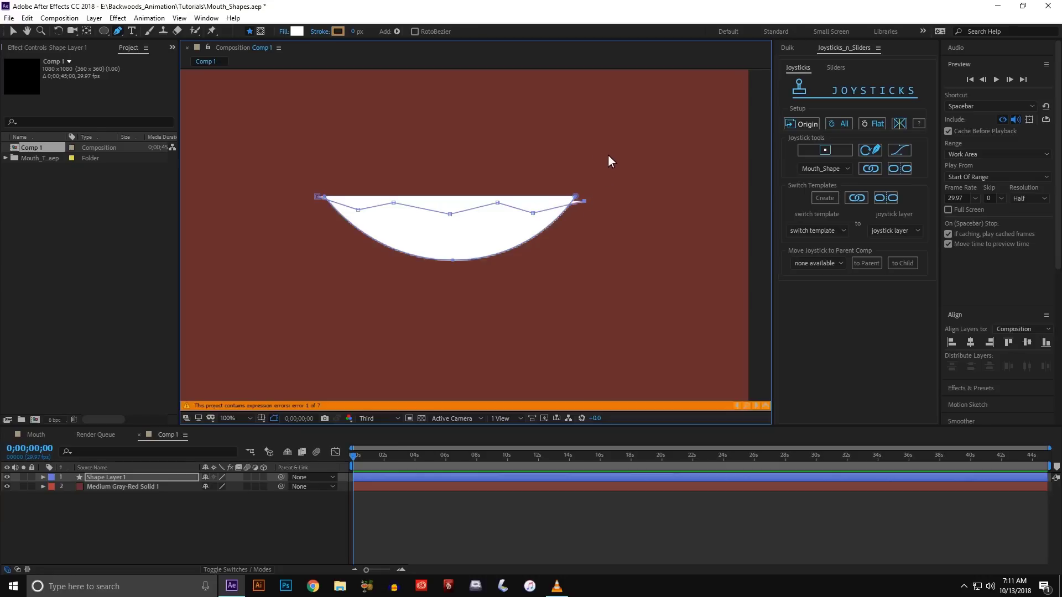
pyautogui.moveTo(627, 164); pyautogui.dragTo(621, 138)
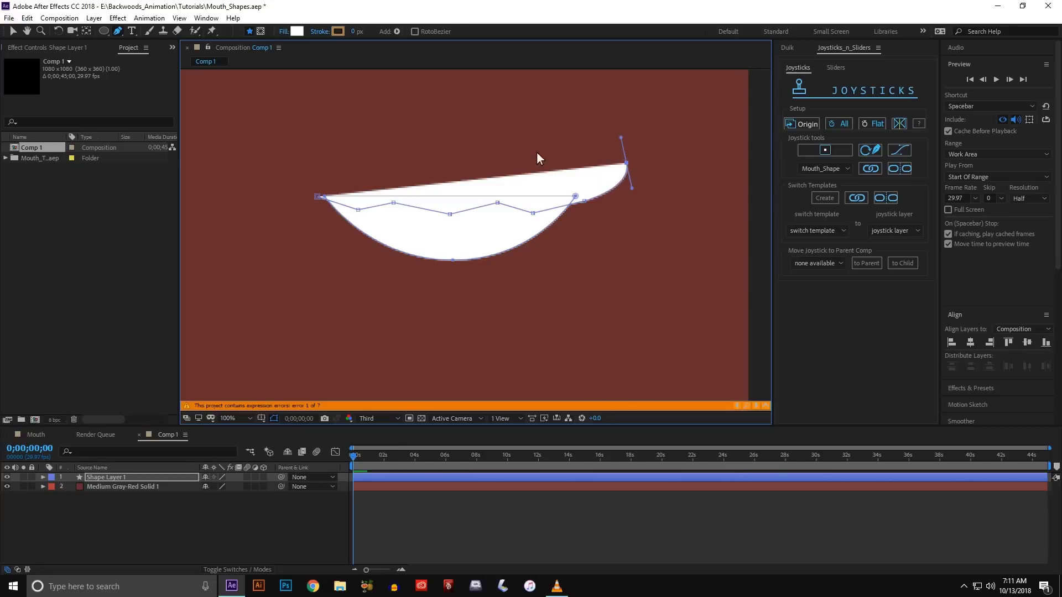
pyautogui.click(291, 158)
pyautogui.moveTo(291, 159); pyautogui.dragTo(281, 172)
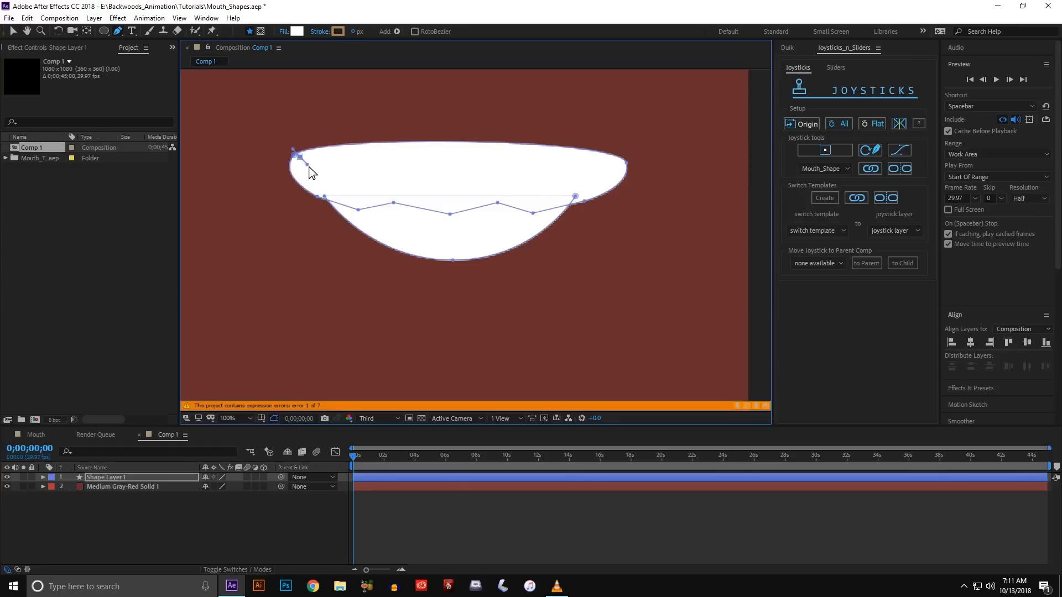
pyautogui.press('v')
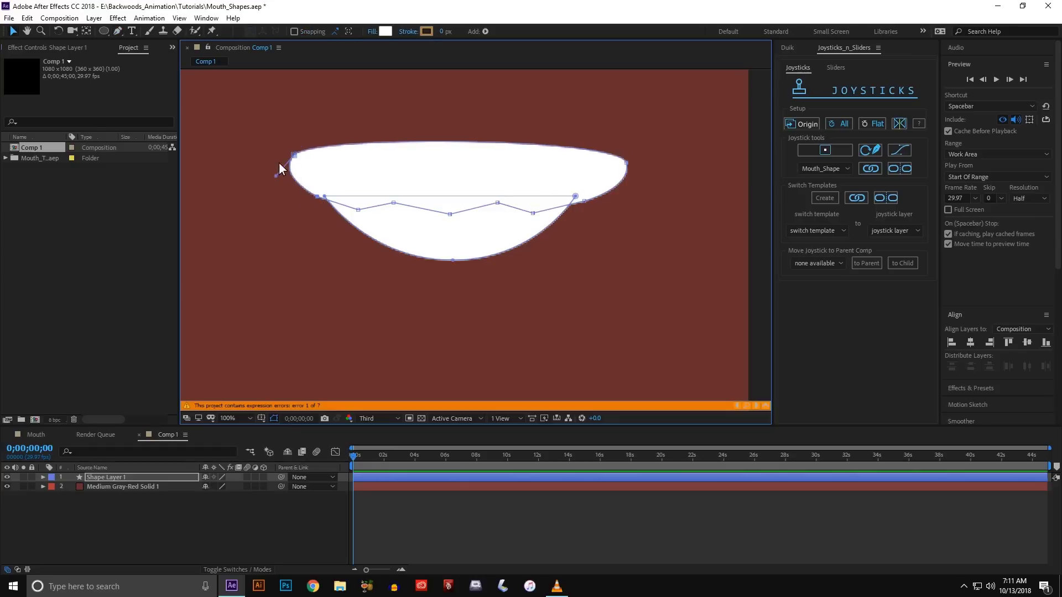
pyautogui.click(297, 160)
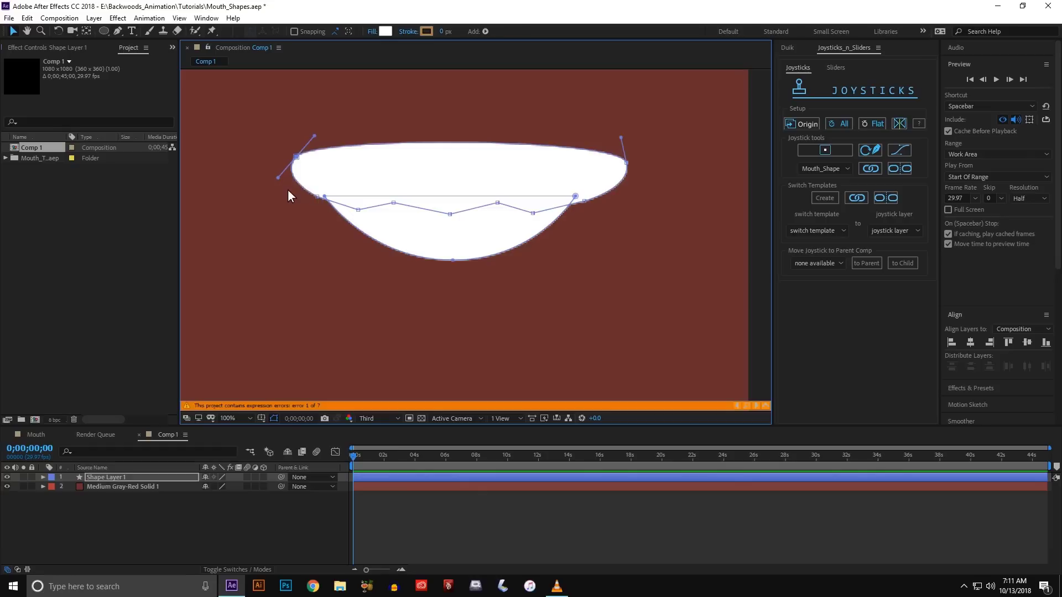
pyautogui.moveTo(295, 159); pyautogui.dragTo(282, 159)
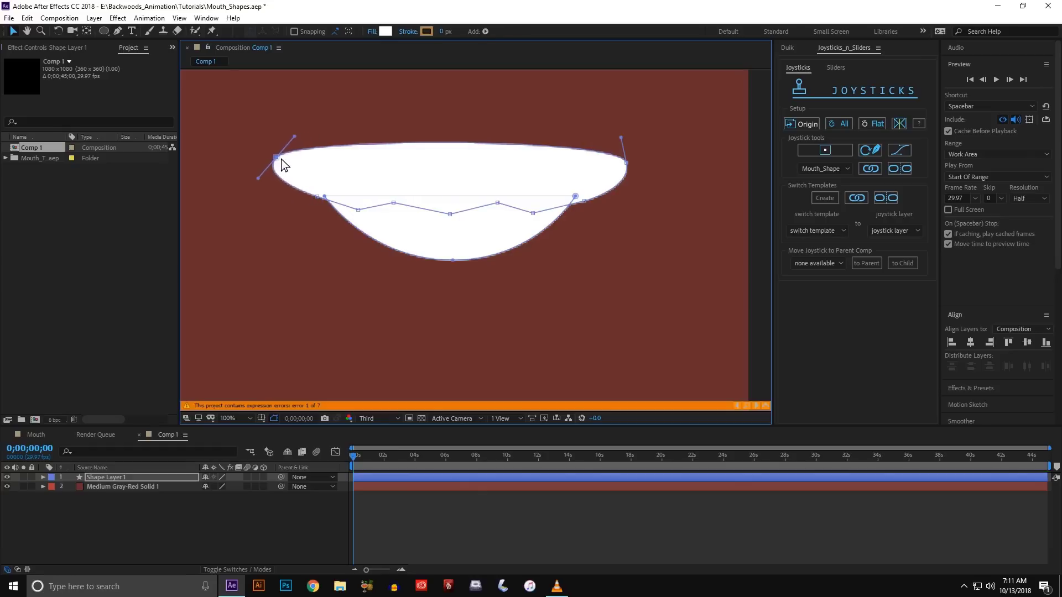
# Fill the upper lip shape light salmon red #FF7B7B
pyautogui.doubleClick(320, 164)
pyautogui.click(385, 31)
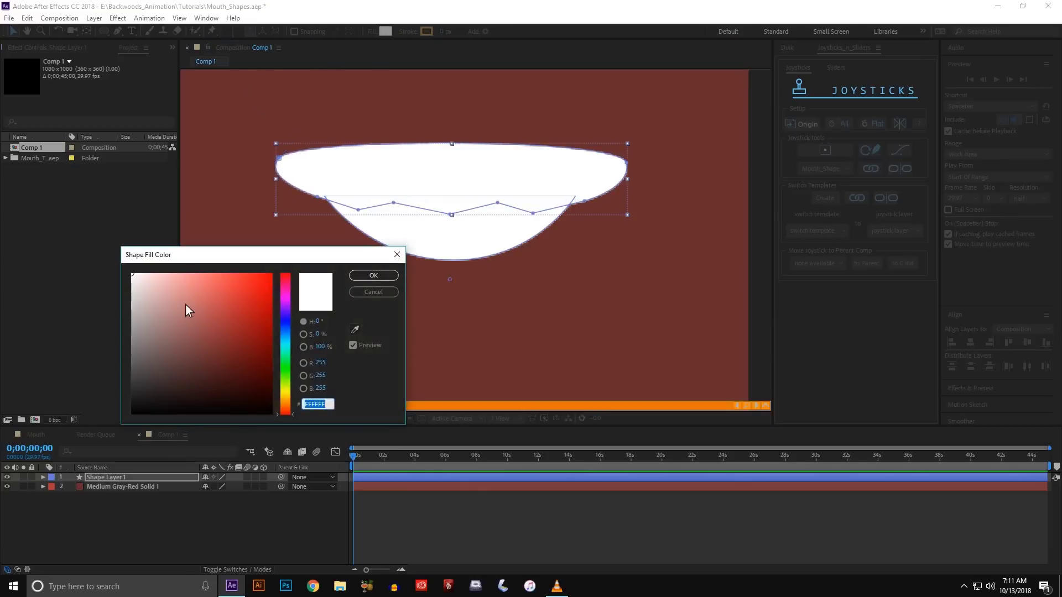
pyautogui.click(218, 272)
pyautogui.click(205, 272)
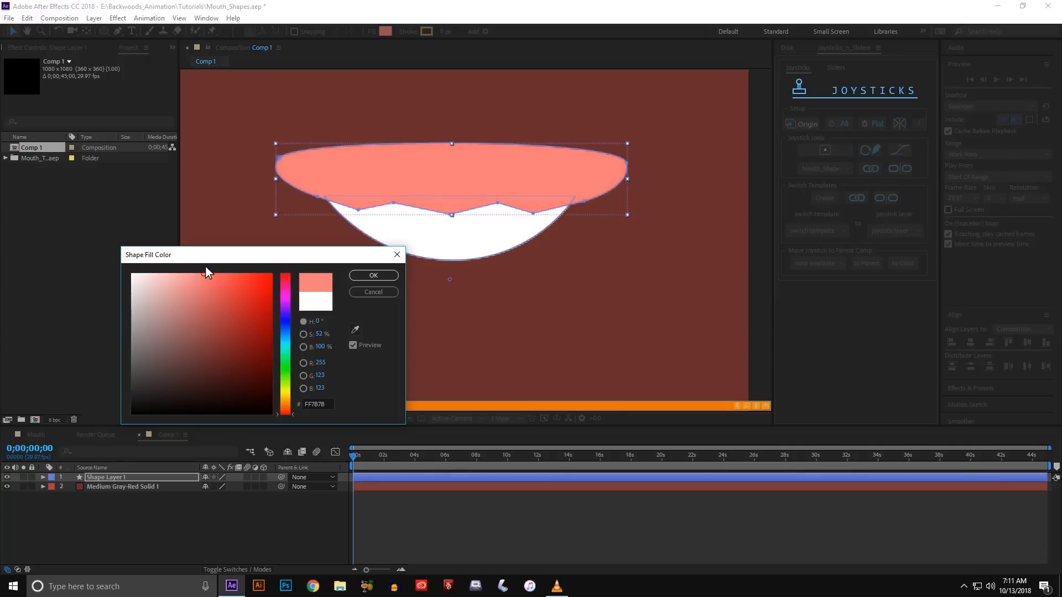
pyautogui.click(364, 276)
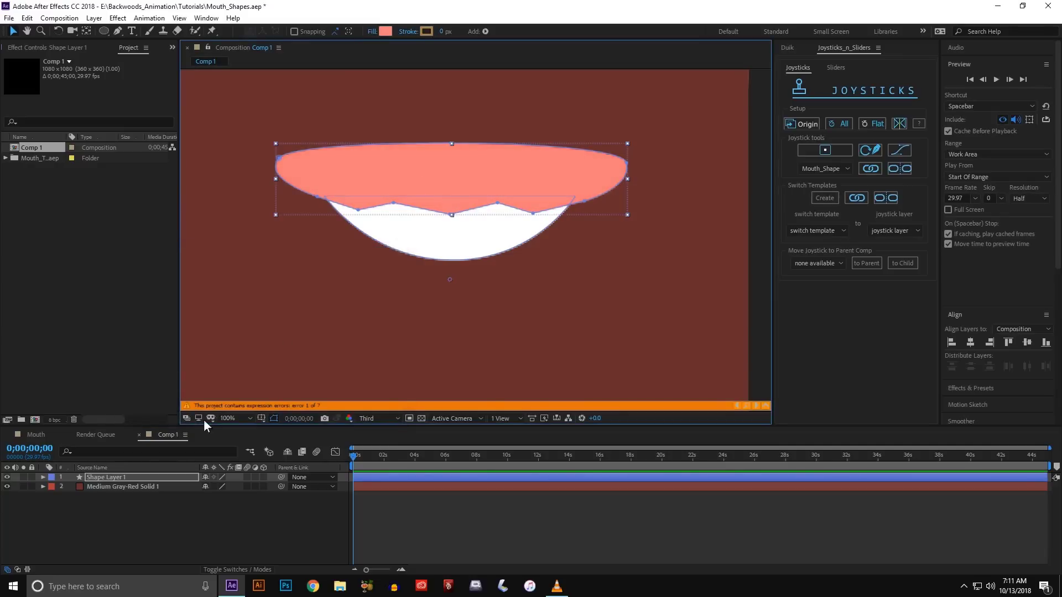
# Add Round Corners to Shape 2 with a radius of 23
pyautogui.click(43, 477)
pyautogui.click(53, 487)
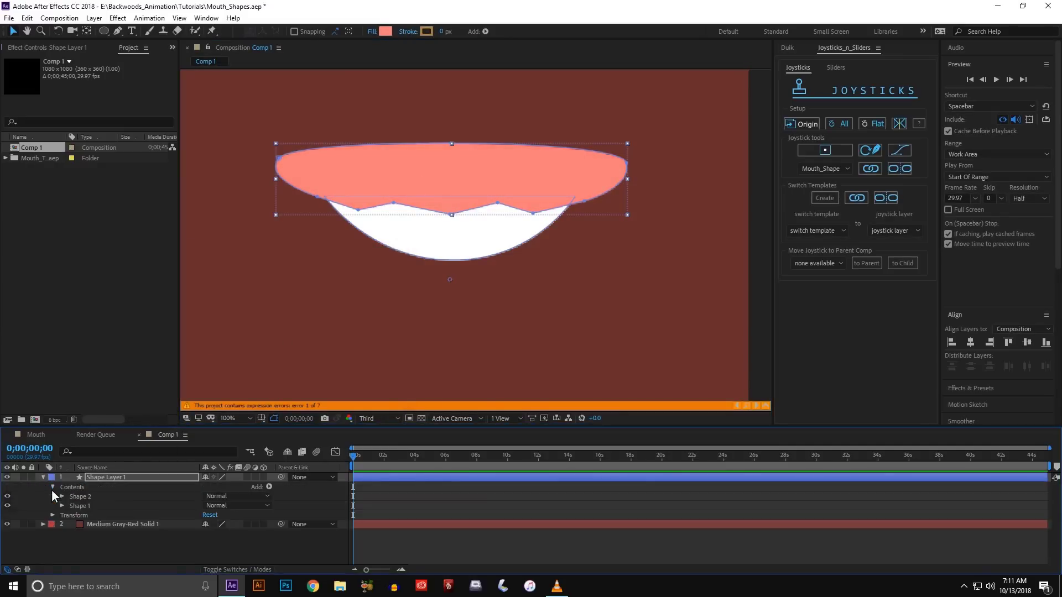
pyautogui.click(62, 497)
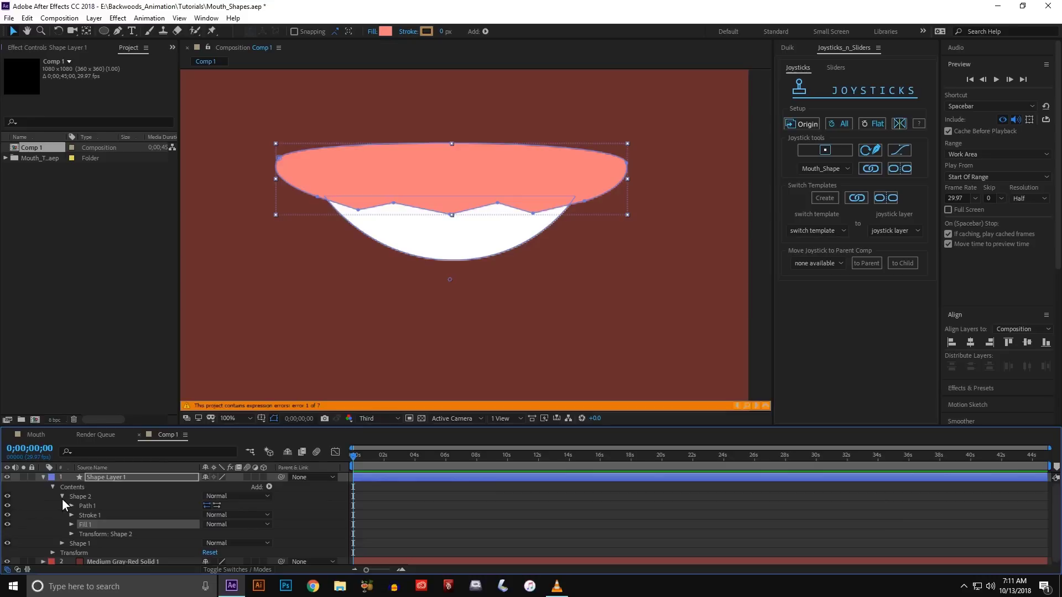
pyautogui.click(81, 497)
pyautogui.click(270, 487)
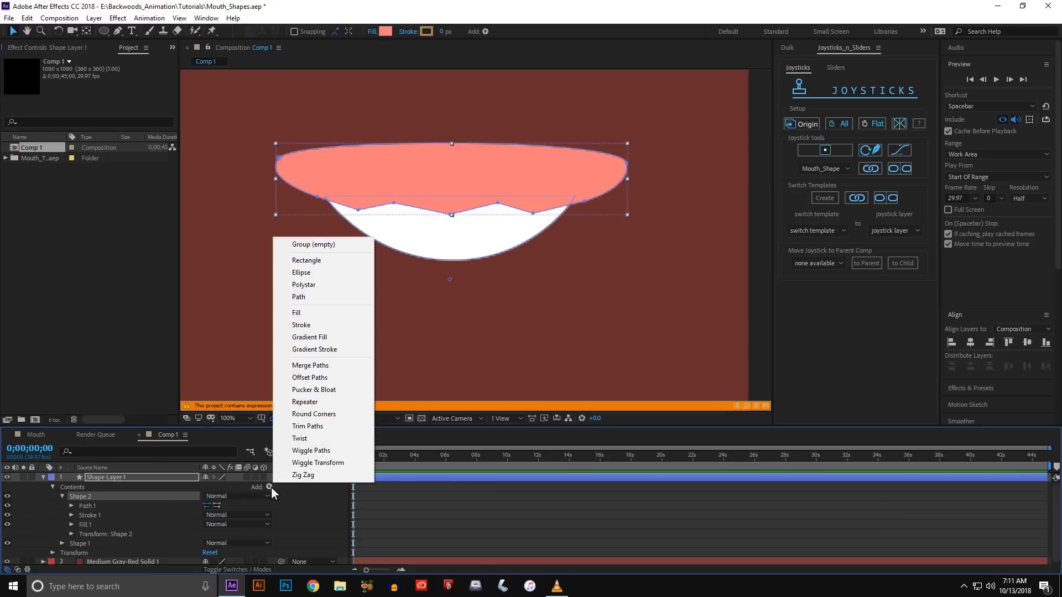
pyautogui.click(298, 415)
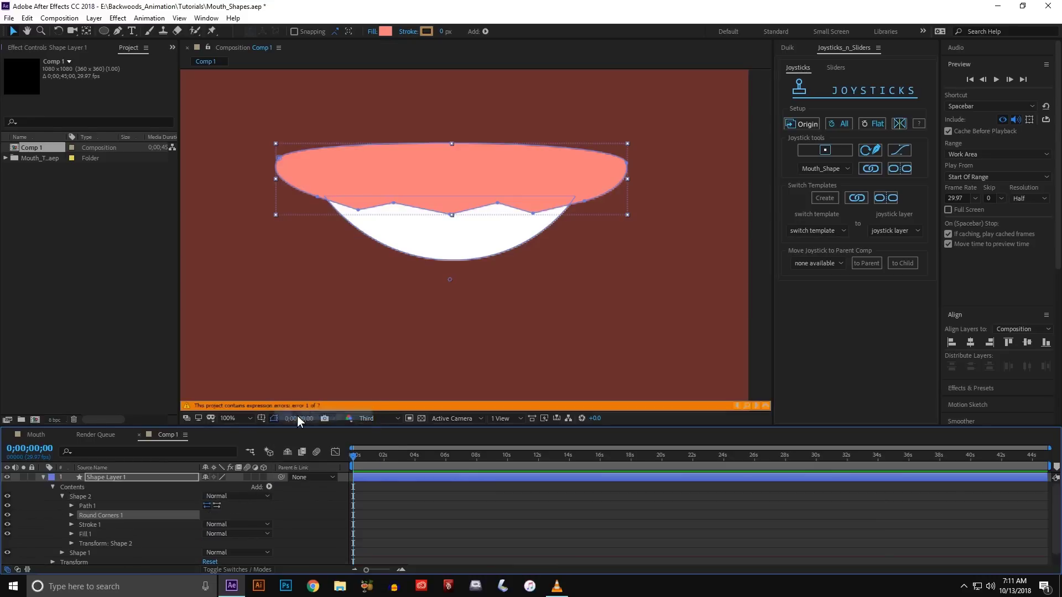
pyautogui.click(72, 515)
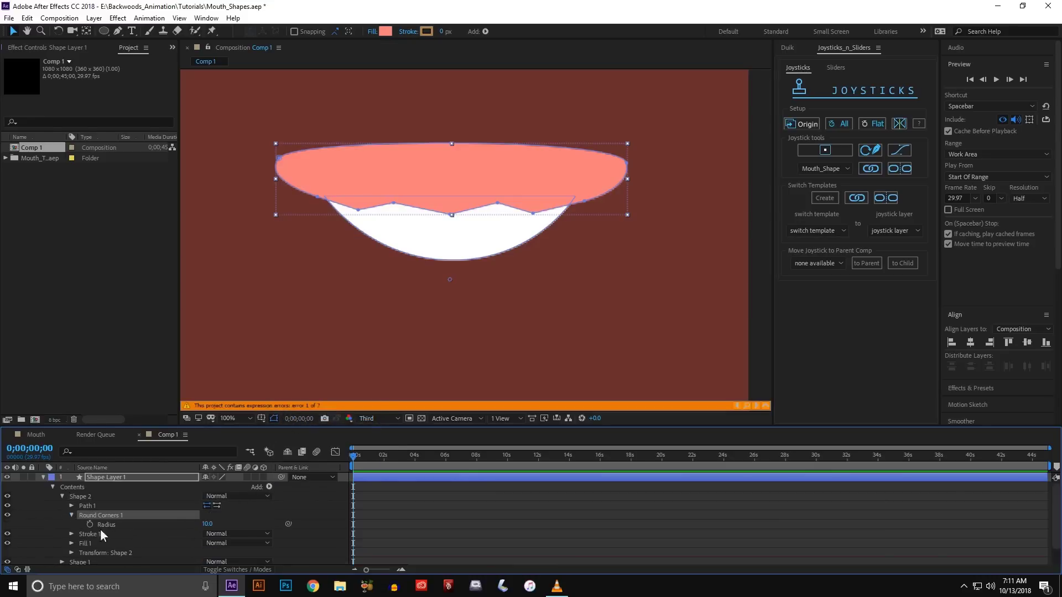
pyautogui.moveTo(213, 527); pyautogui.dragTo(217, 526)
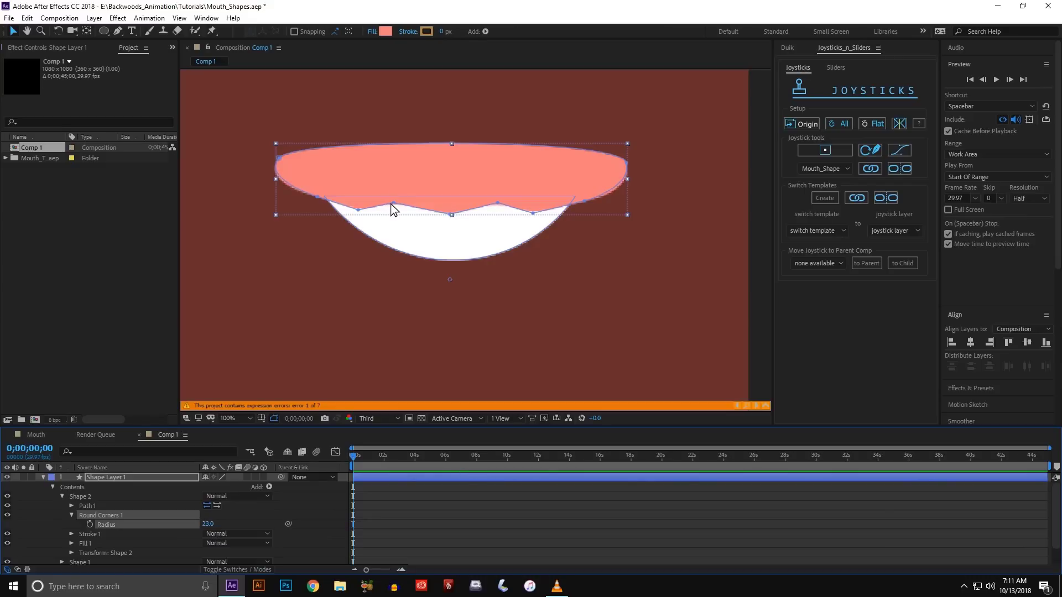
# Raise the left and right teeth-edge points to form a soft wave under the lip
pyautogui.moveTo(393, 204); pyautogui.dragTo(394, 194)
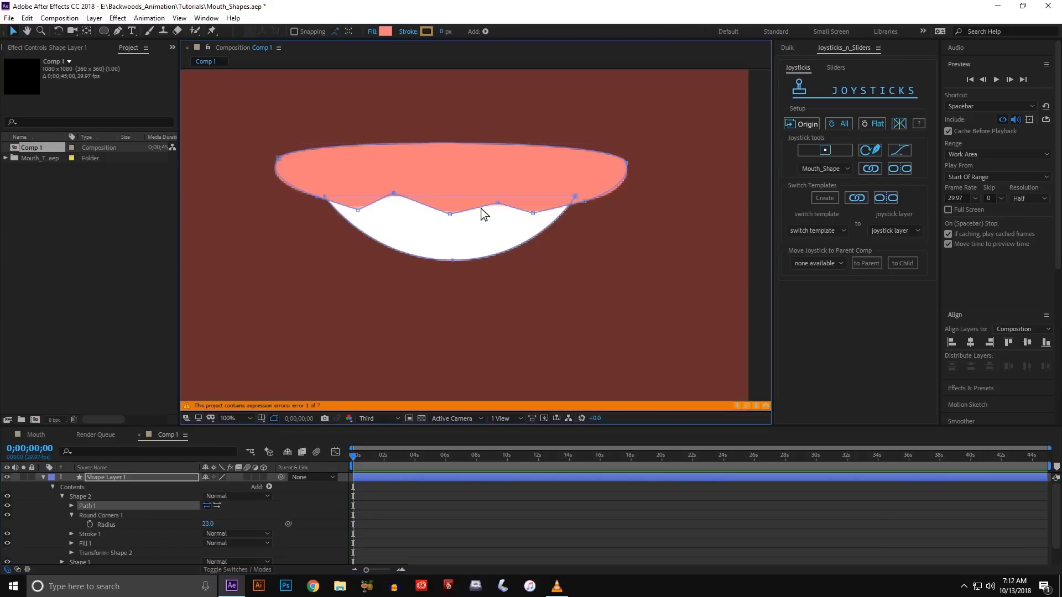
pyautogui.moveTo(502, 203); pyautogui.dragTo(500, 194)
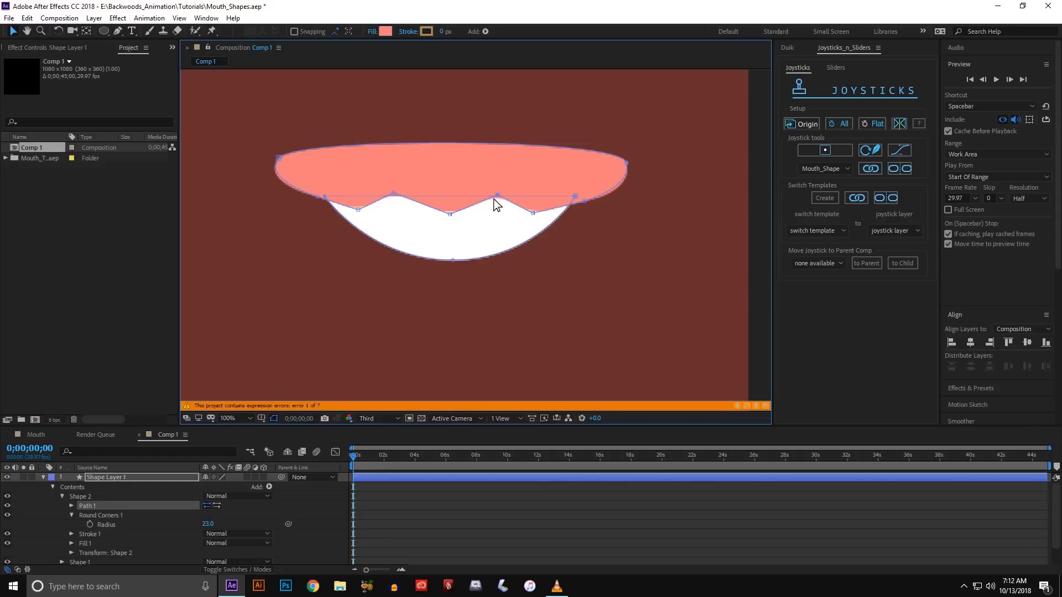
pyautogui.click(441, 503)
pyautogui.scroll(-2, 353, 258)
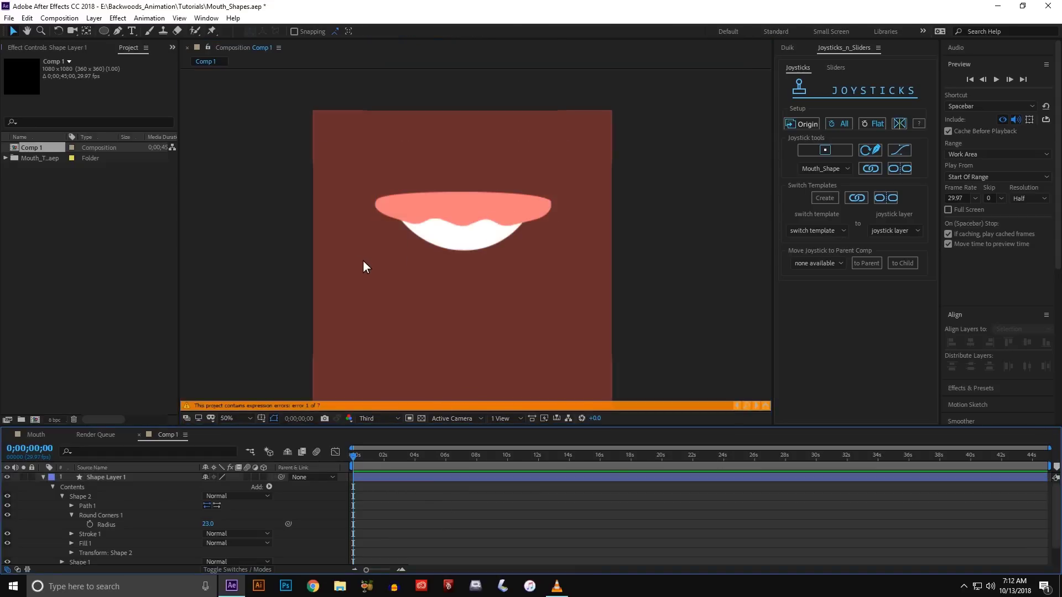
pyautogui.scroll(2, 363, 260)
pyautogui.click(431, 185)
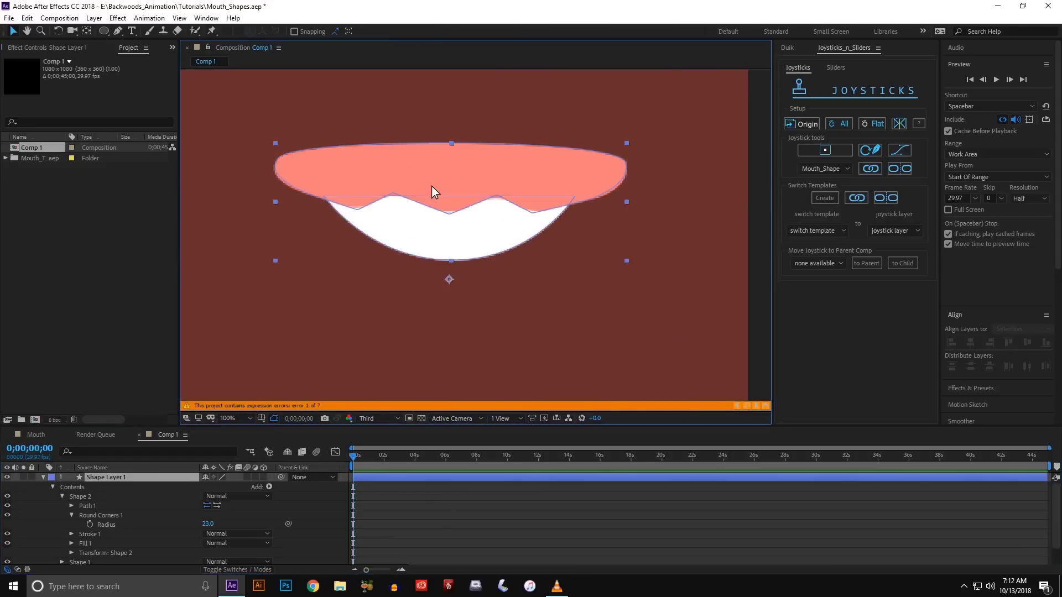
pyautogui.click(396, 200)
pyautogui.click(490, 198)
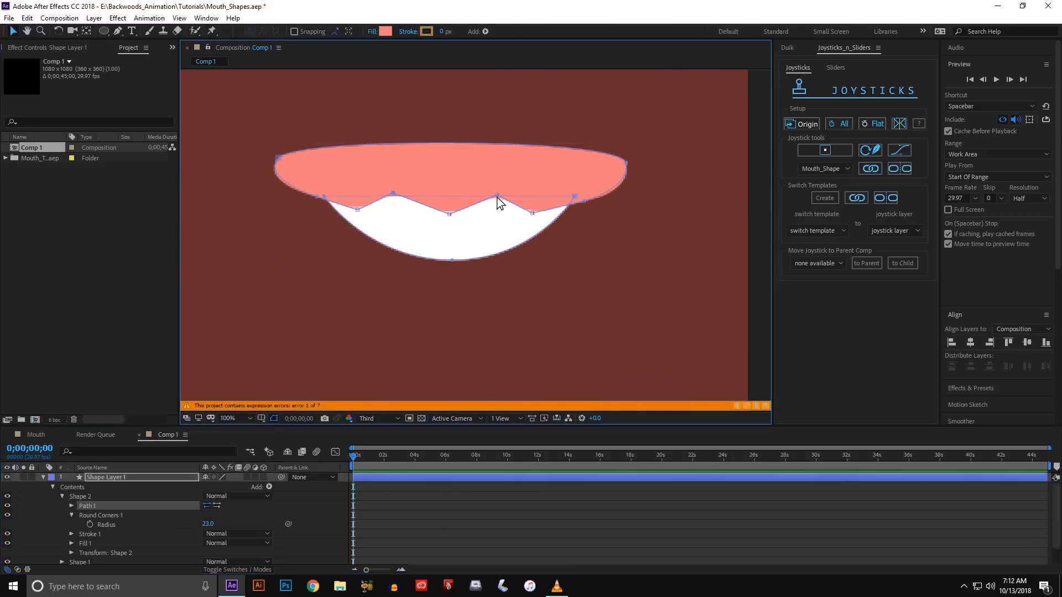
pyautogui.click(433, 489)
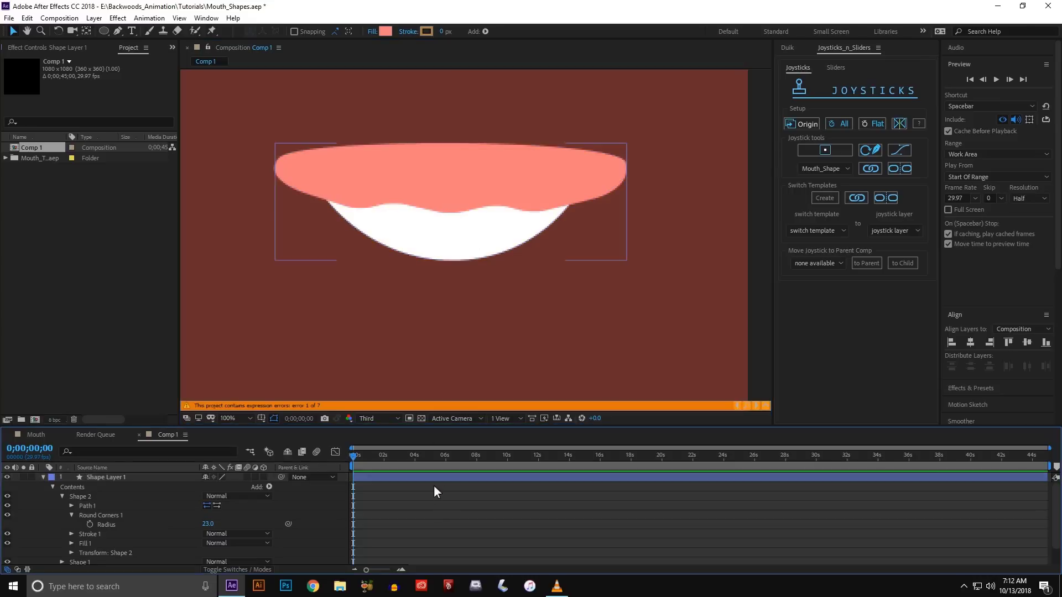
pyautogui.scroll(-2, 384, 244)
pyautogui.scroll(2, 386, 242)
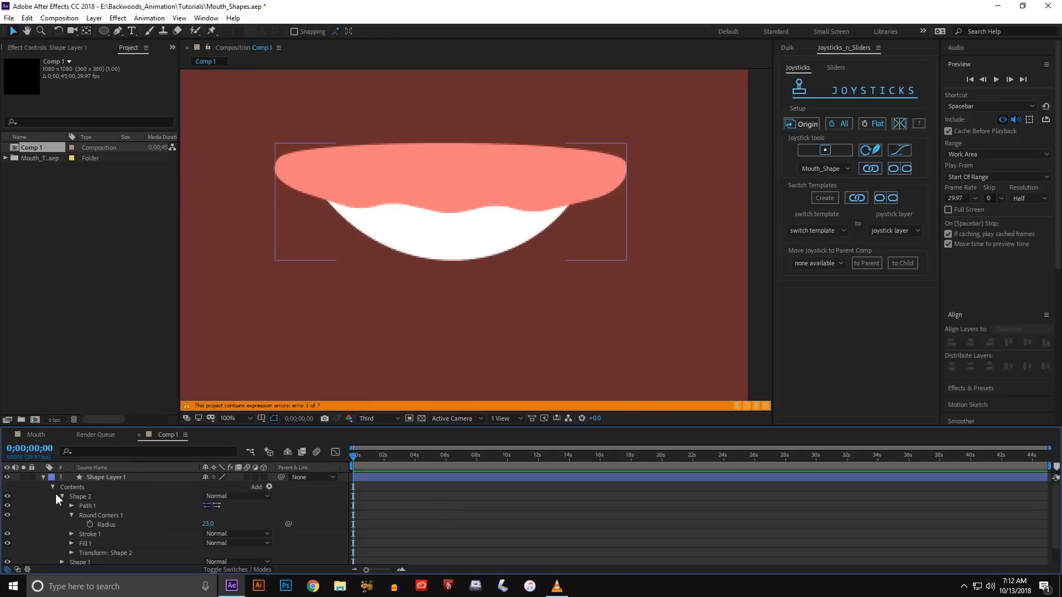
# Rename Shape Layer 1 to Top_Teeth
pyautogui.click(43, 477)
pyautogui.click(98, 476)
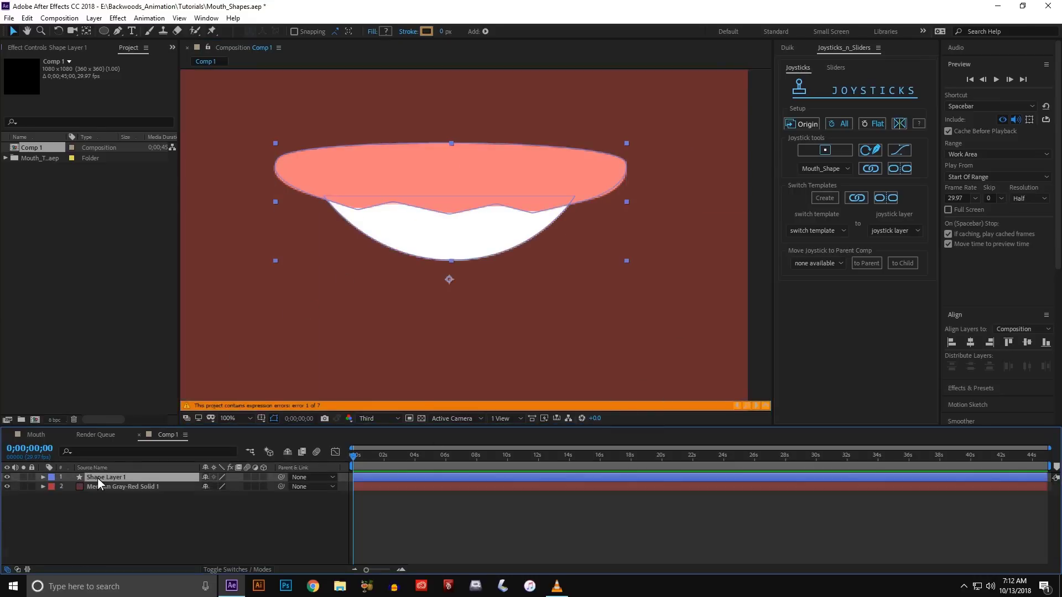
pyautogui.press('Return')
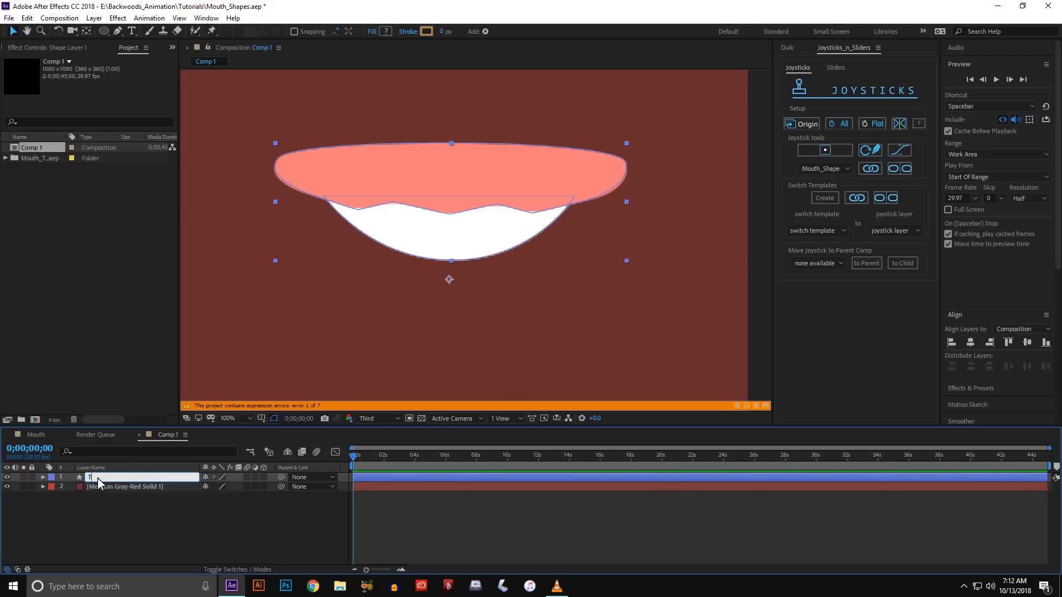
pyautogui.write('Top_Teeth')
pyautogui.press('Return')
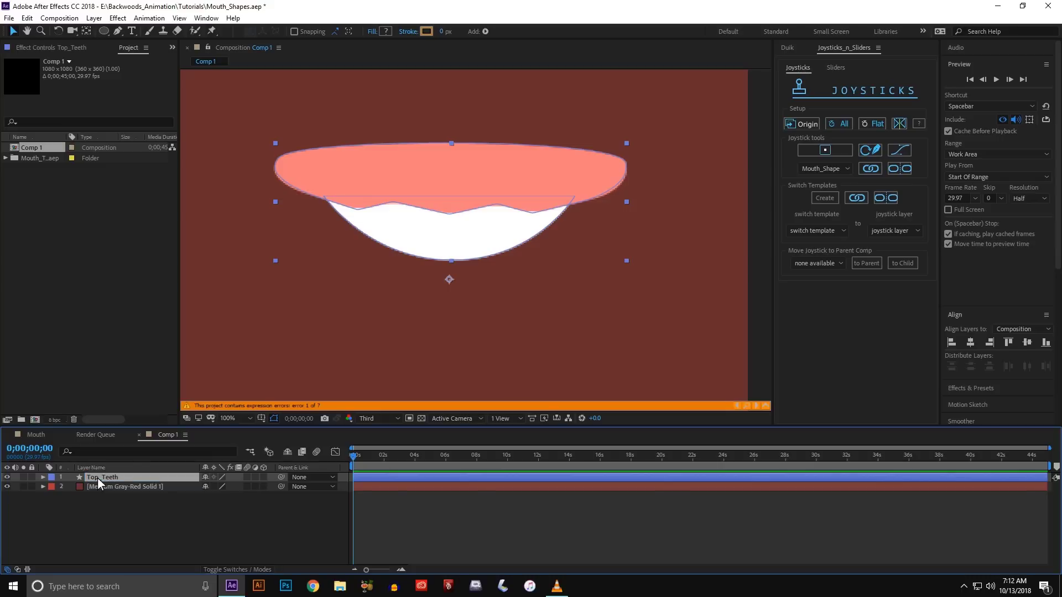
# Duplicate Top_Teeth and name the copy Bottom_Teeth
pyautogui.hotkey('ctrl', 'd')
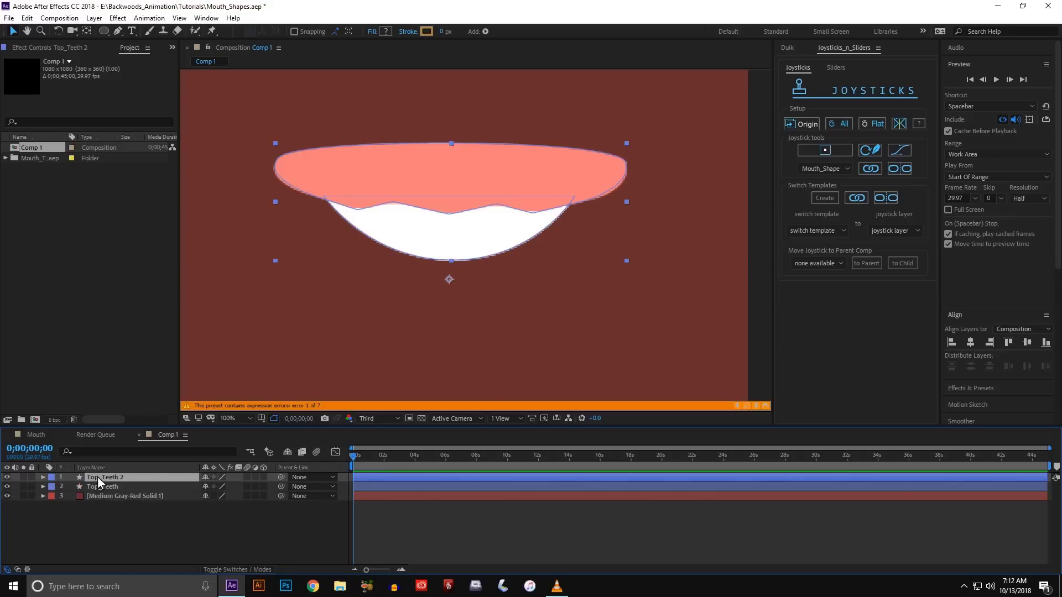
pyautogui.press('Return')
pyautogui.write('Bo')
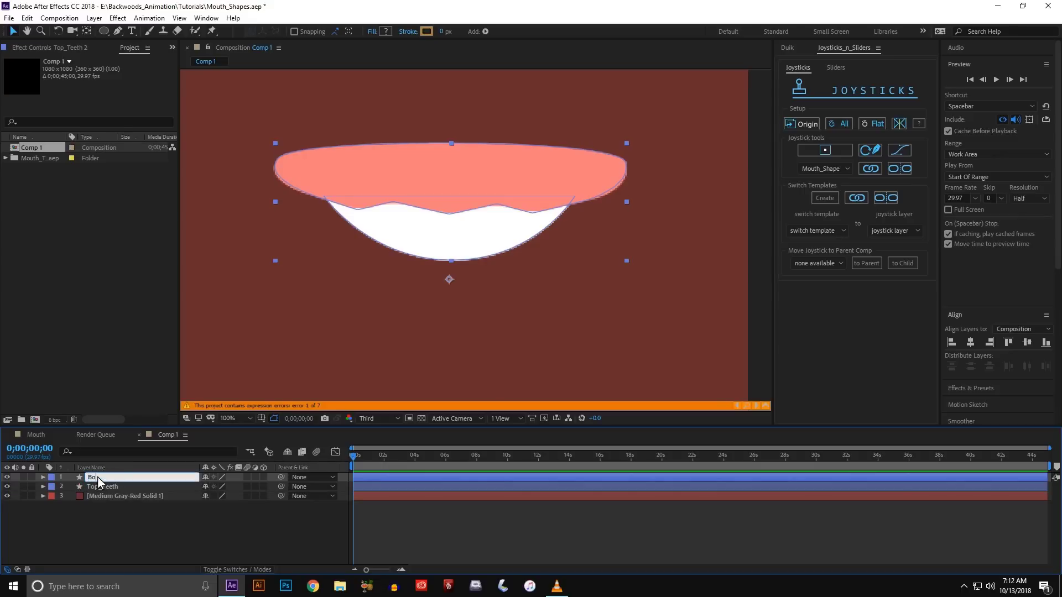
pyautogui.write('ttom_Teeth')
pyautogui.press('Return')
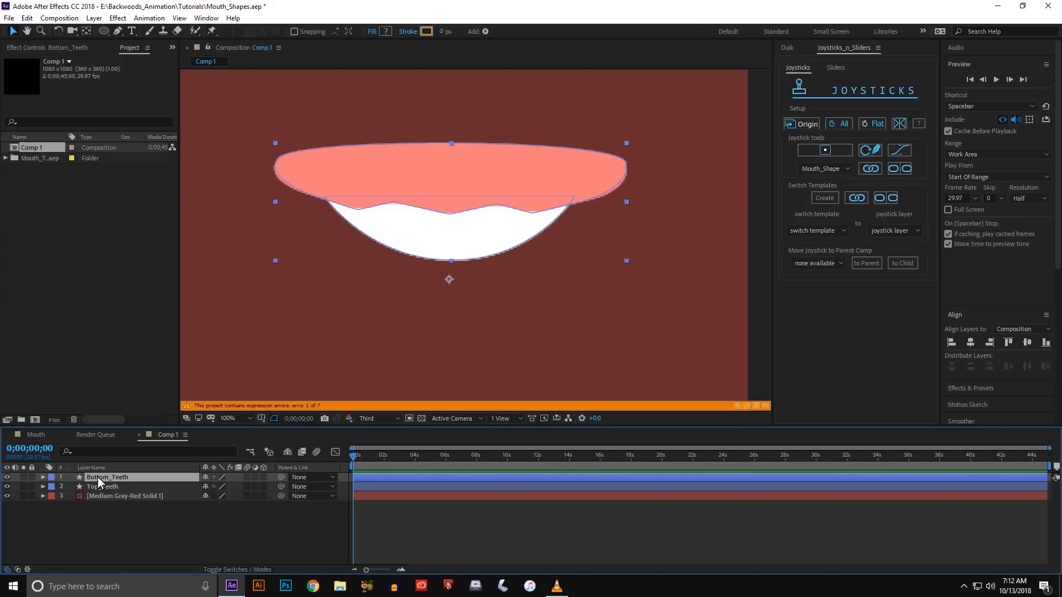
# Rotate Bottom_Teeth 180° and move it slightly down to form the lower teeth
pyautogui.press('w')
pyautogui.moveTo(311, 173); pyautogui.dragTo(519, 330)
pyautogui.press('v')
pyautogui.scroll(-2, 498, 327)
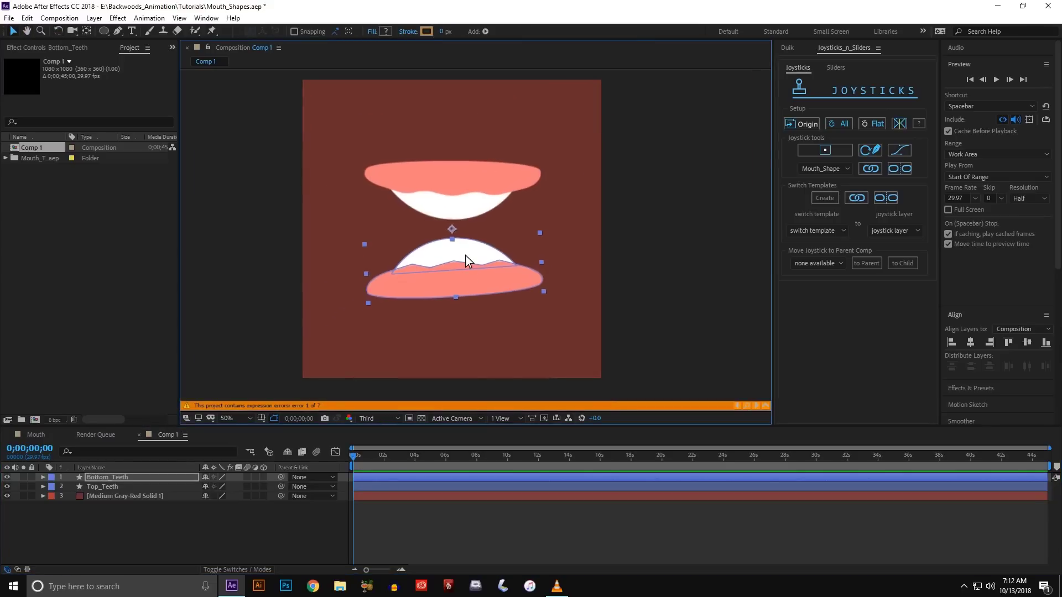
pyautogui.moveTo(466, 255); pyautogui.dragTo(465, 259)
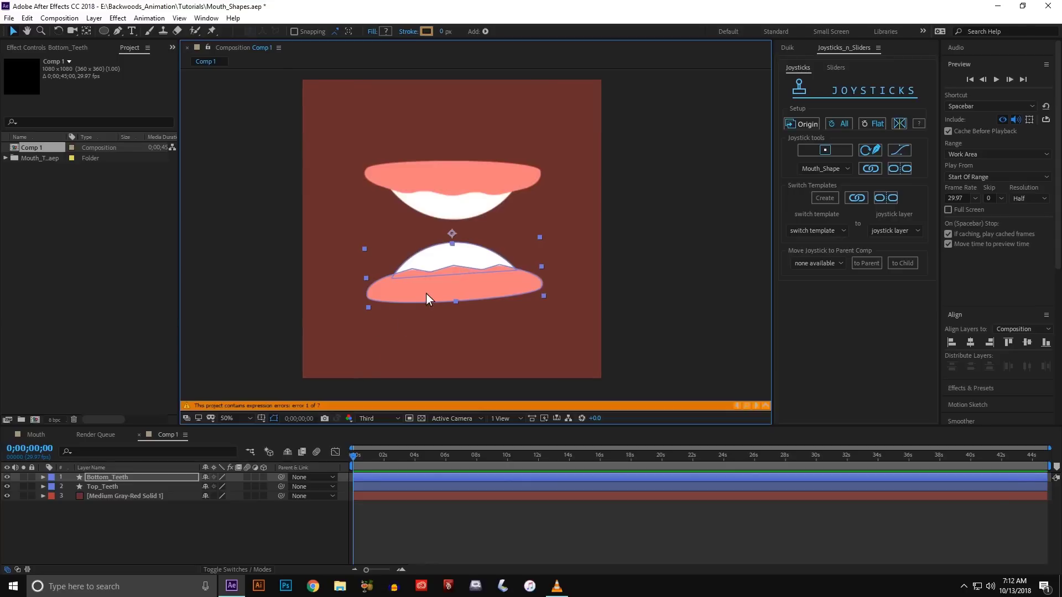
pyautogui.keyDown('shift'); pyautogui.click(459, 201); pyautogui.keyUp('shift')
pyautogui.click(231, 550)
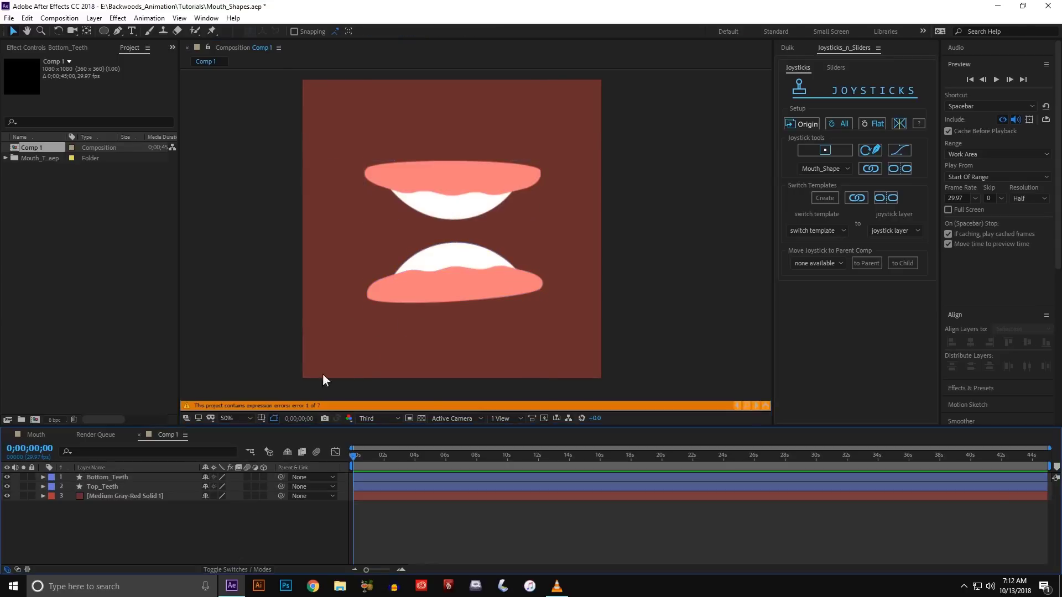
pyautogui.click(433, 281)
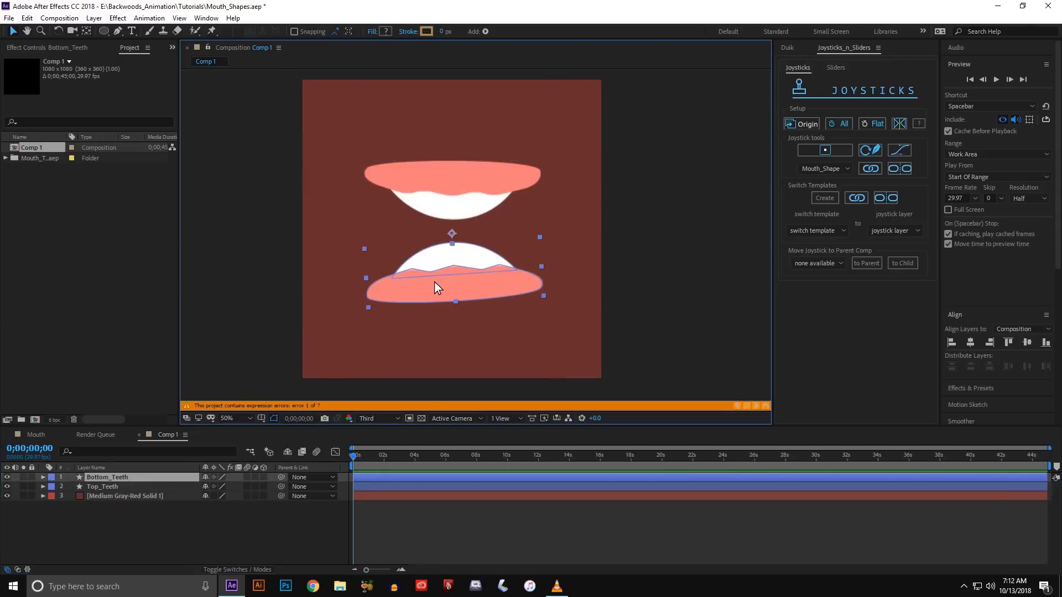
pyautogui.click(246, 517)
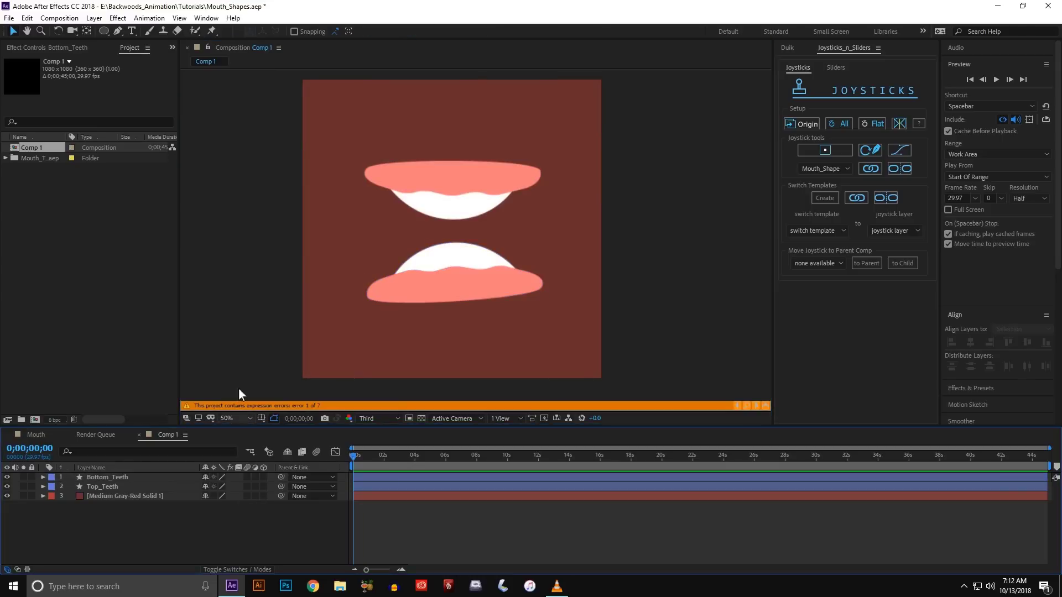
pyautogui.click(118, 31)
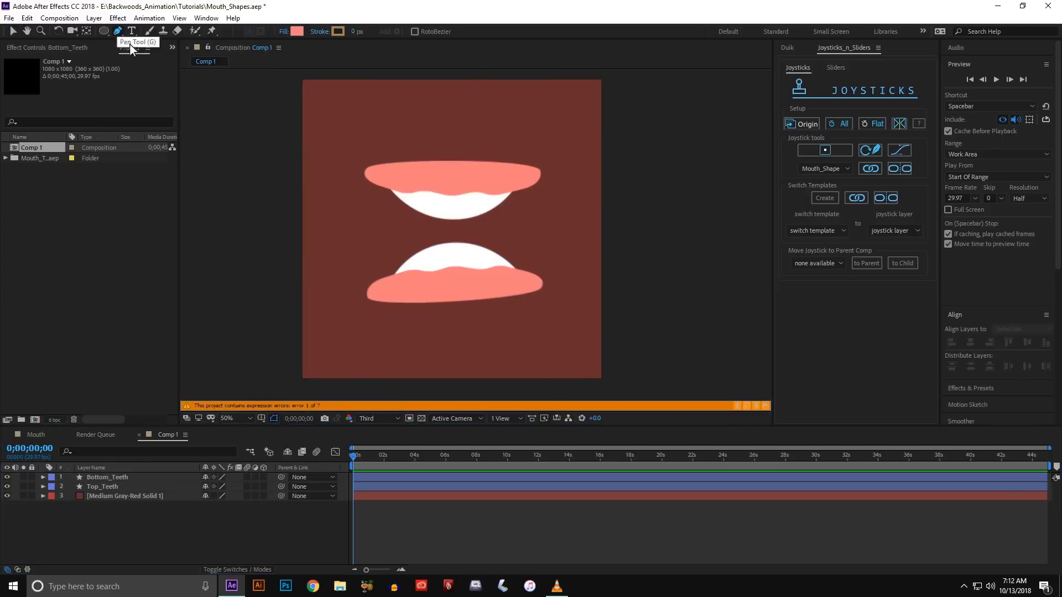
# Draw a closed four-sided pink shape spanning the gap between the teeth
pyautogui.click(371, 198)
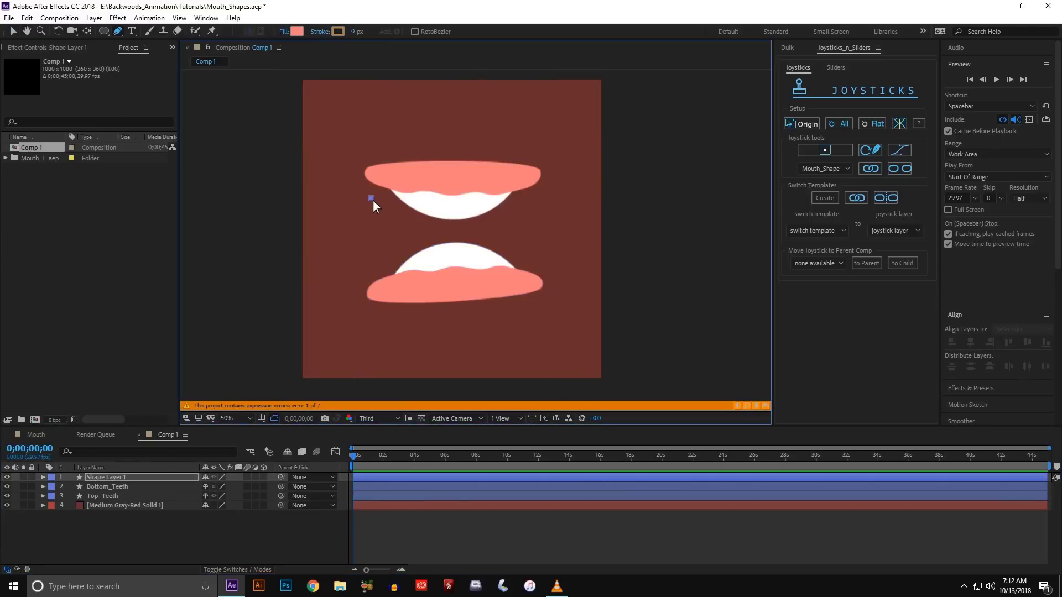
pyautogui.click(361, 237)
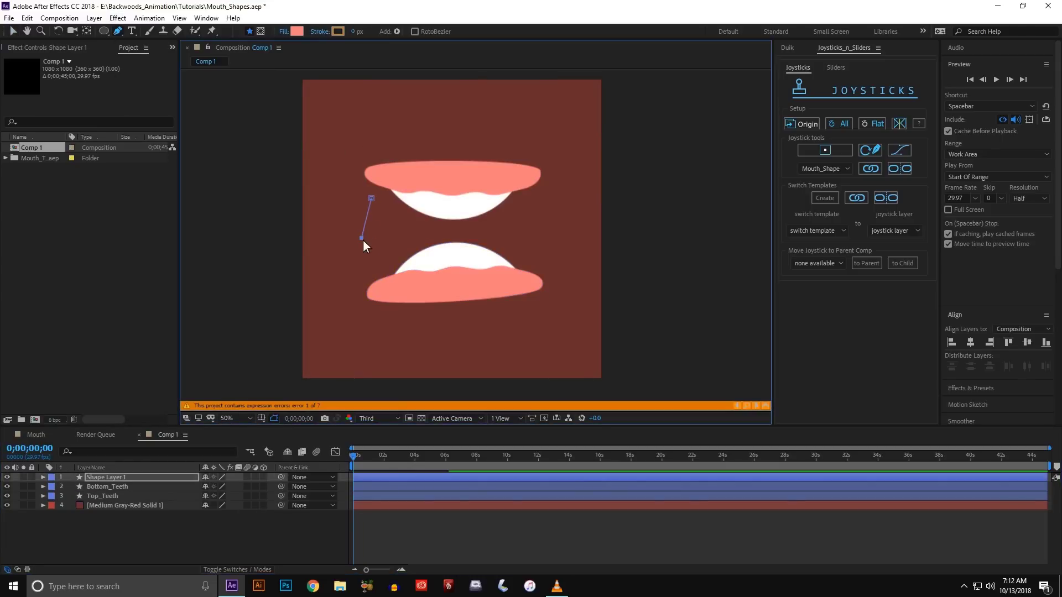
pyautogui.click(449, 238)
pyautogui.click(520, 241)
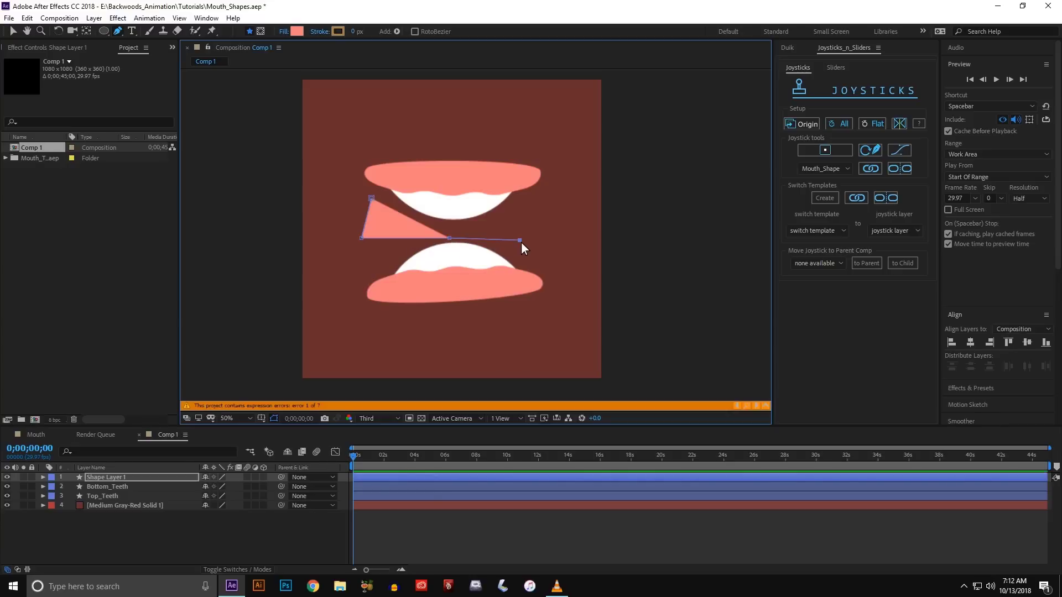
pyautogui.click(507, 204)
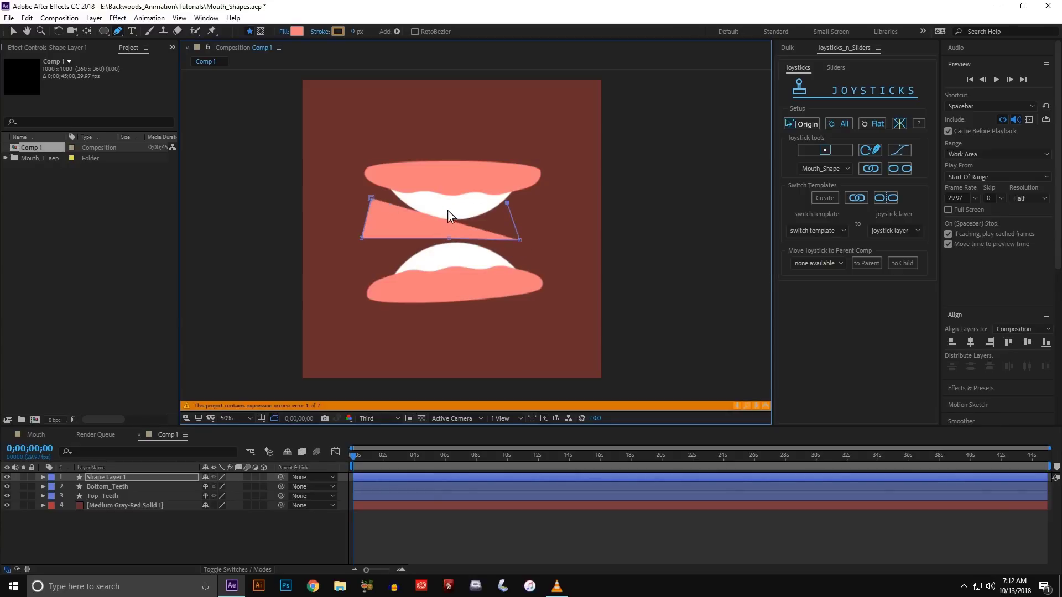
pyautogui.click(445, 209)
pyautogui.click(372, 199)
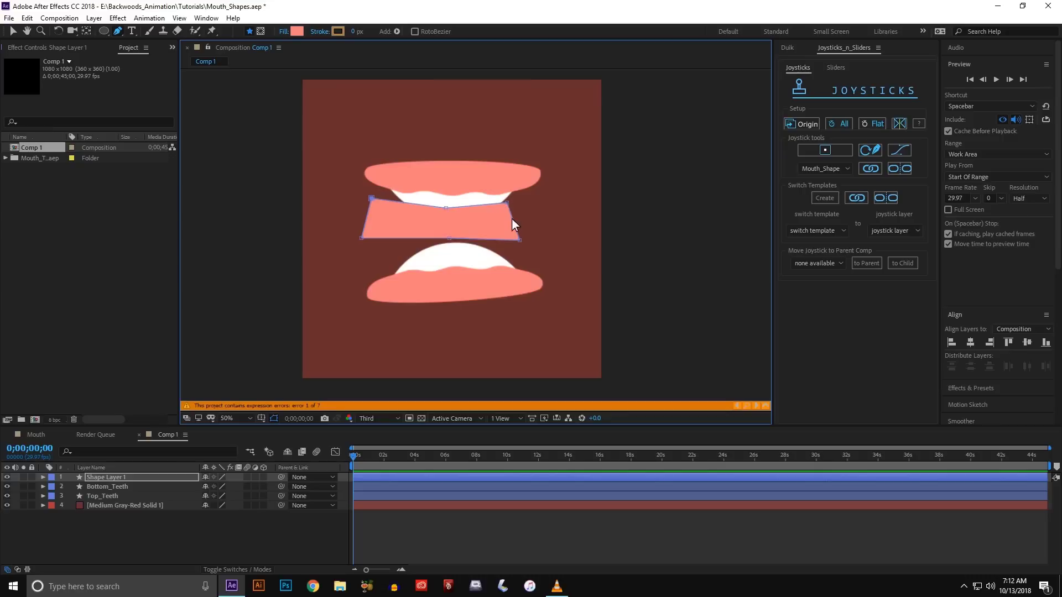
# Widen the shape's right edge and give it a 30 px brown stroke
pyautogui.press('v')
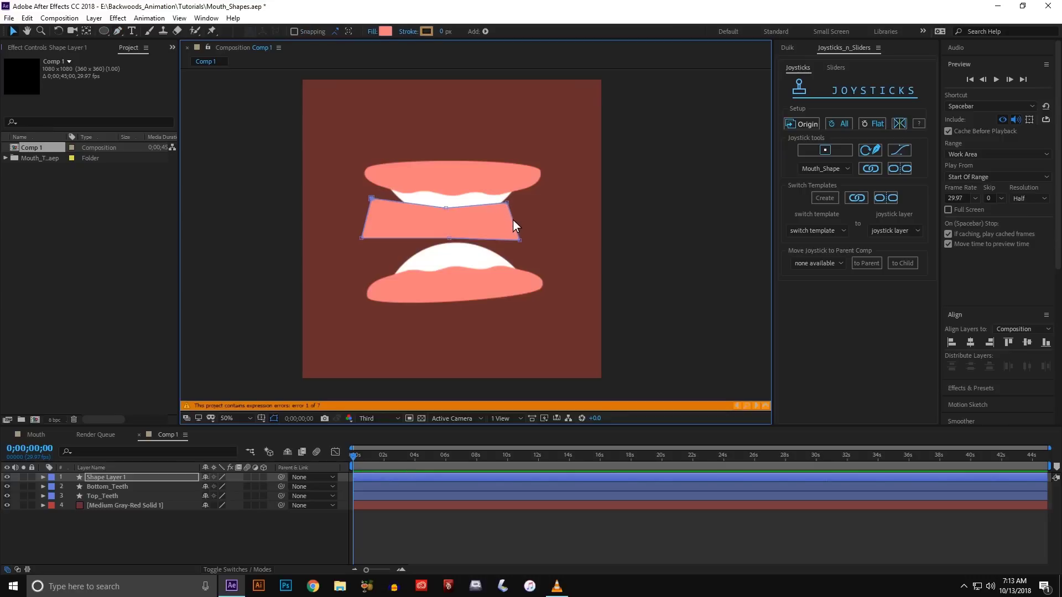
pyautogui.moveTo(513, 220); pyautogui.dragTo(526, 219)
pyautogui.moveTo(441, 32); pyautogui.dragTo(459, 30)
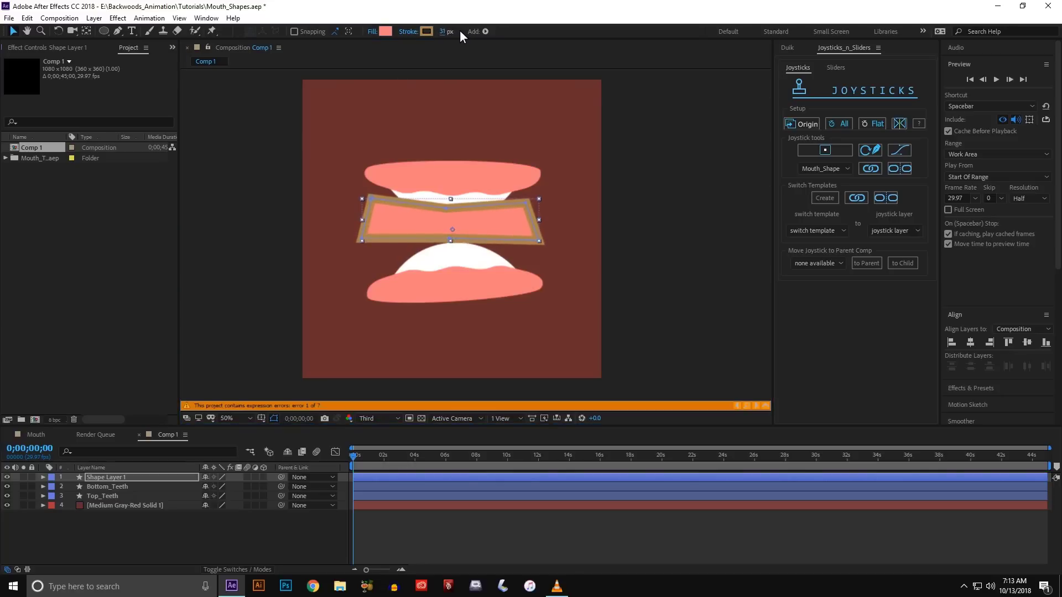
# Set the outline shape's fill to None
pyautogui.click(373, 31)
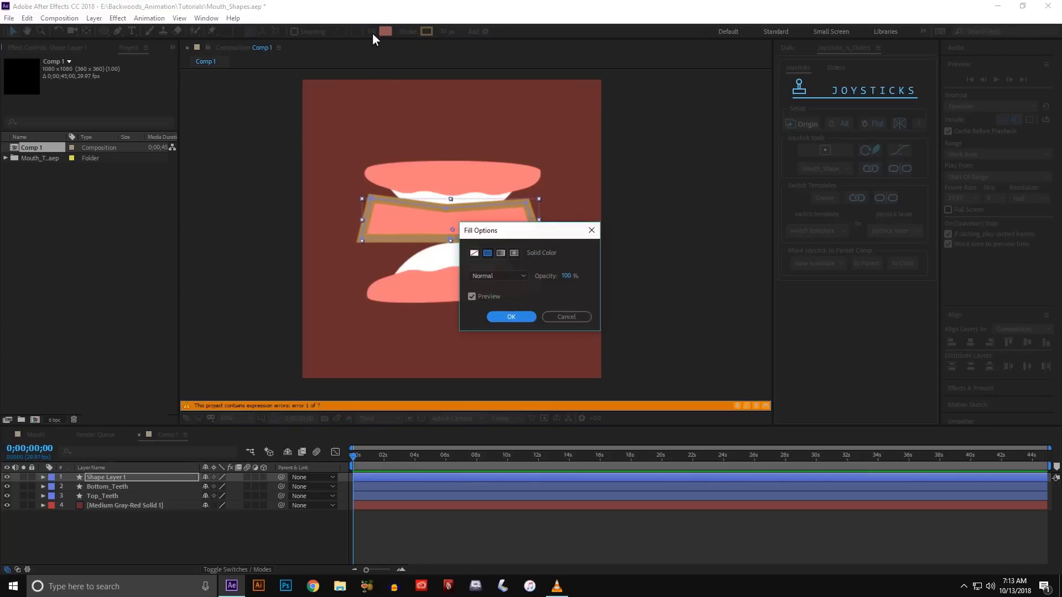
pyautogui.click(474, 254)
pyautogui.click(514, 318)
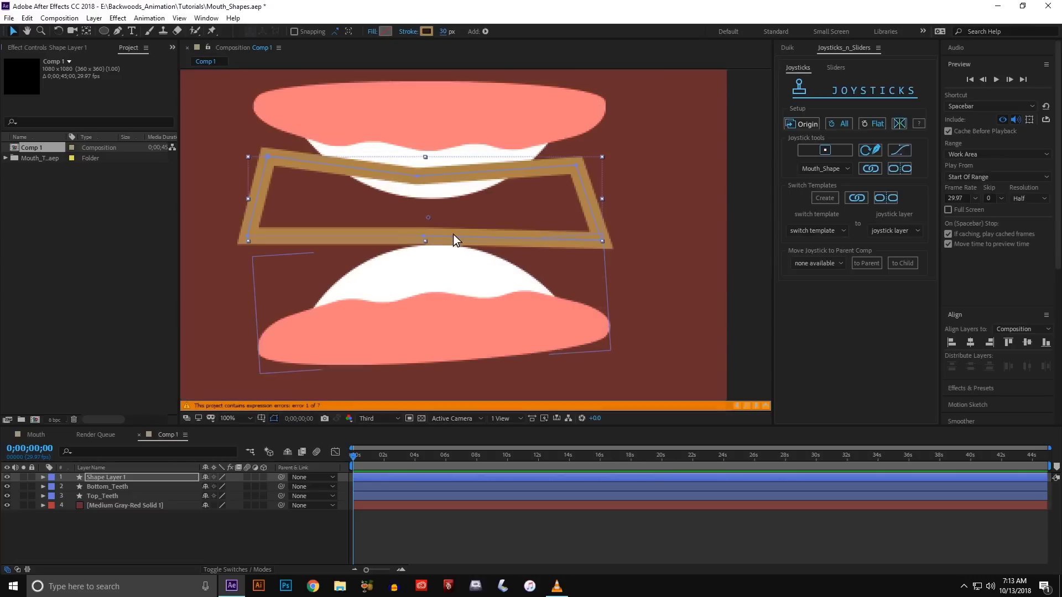
pyautogui.click(424, 237)
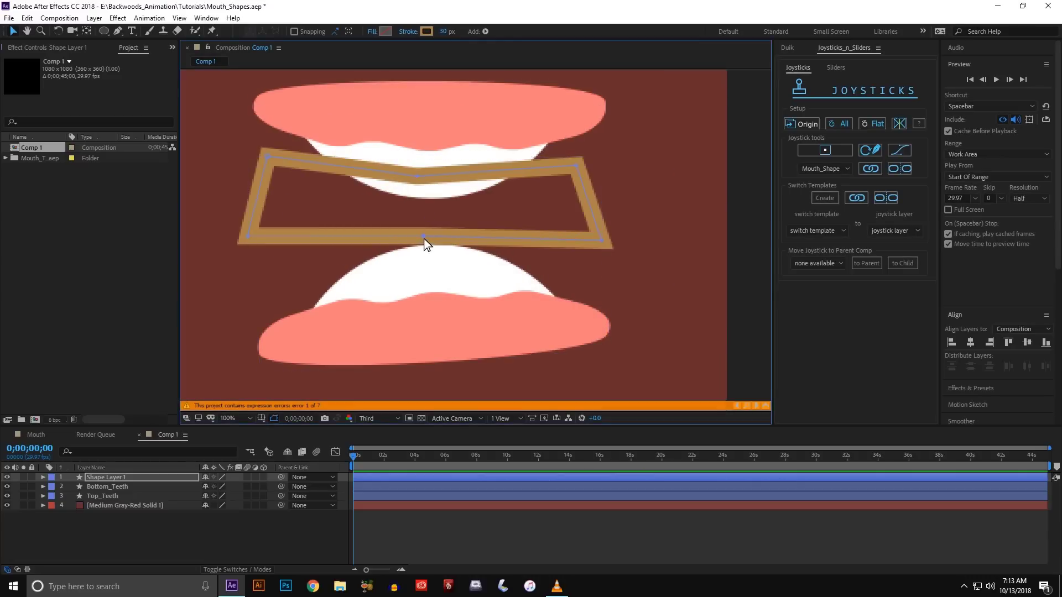
# Add Round Corners to the outline shape with a radius of 100
pyautogui.click(43, 477)
pyautogui.click(71, 490)
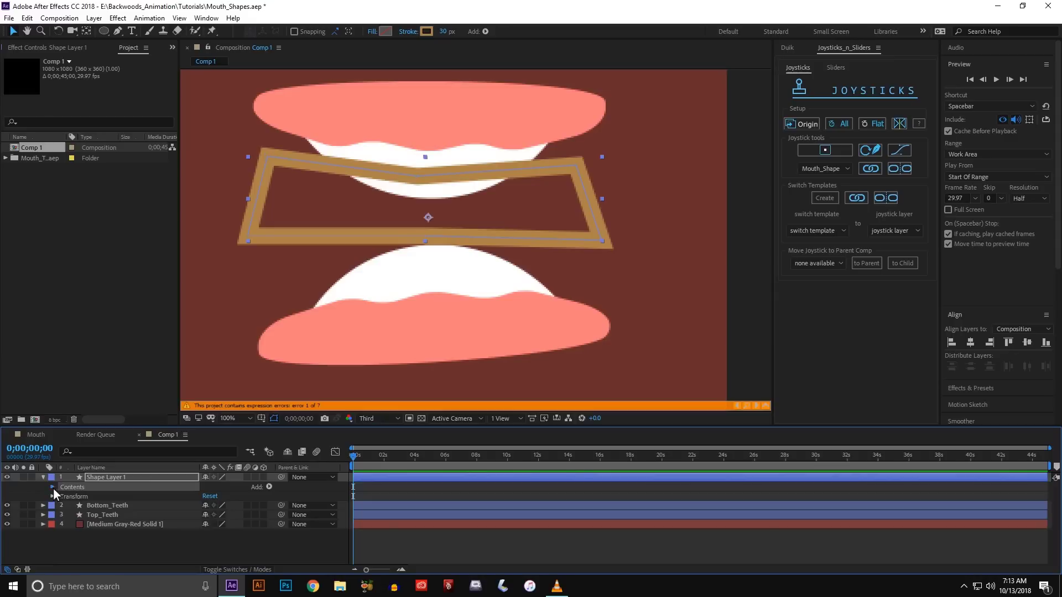
pyautogui.click(53, 487)
pyautogui.click(269, 486)
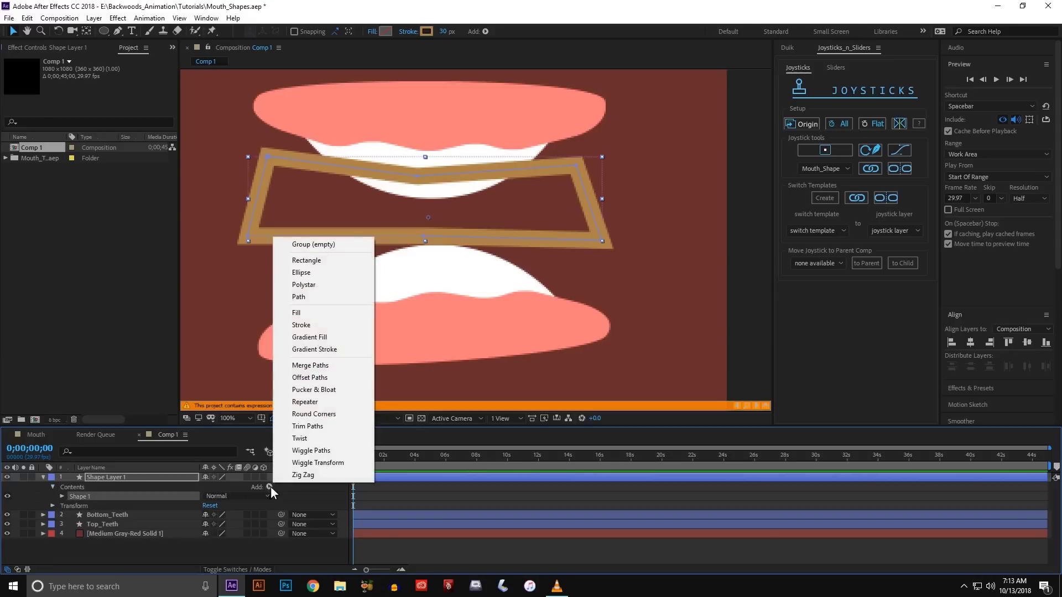
pyautogui.click(307, 415)
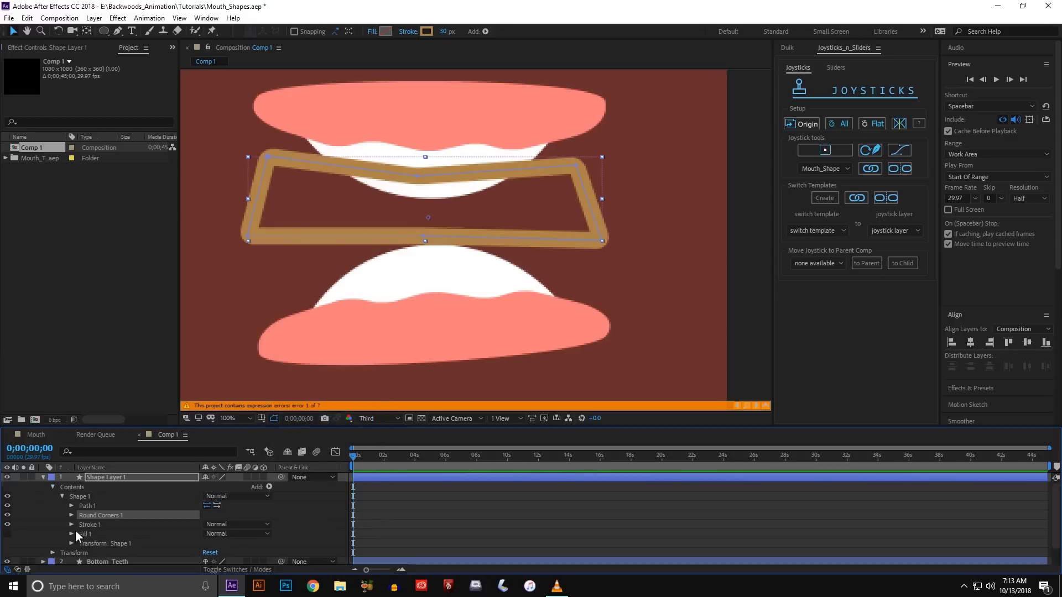
pyautogui.click(72, 515)
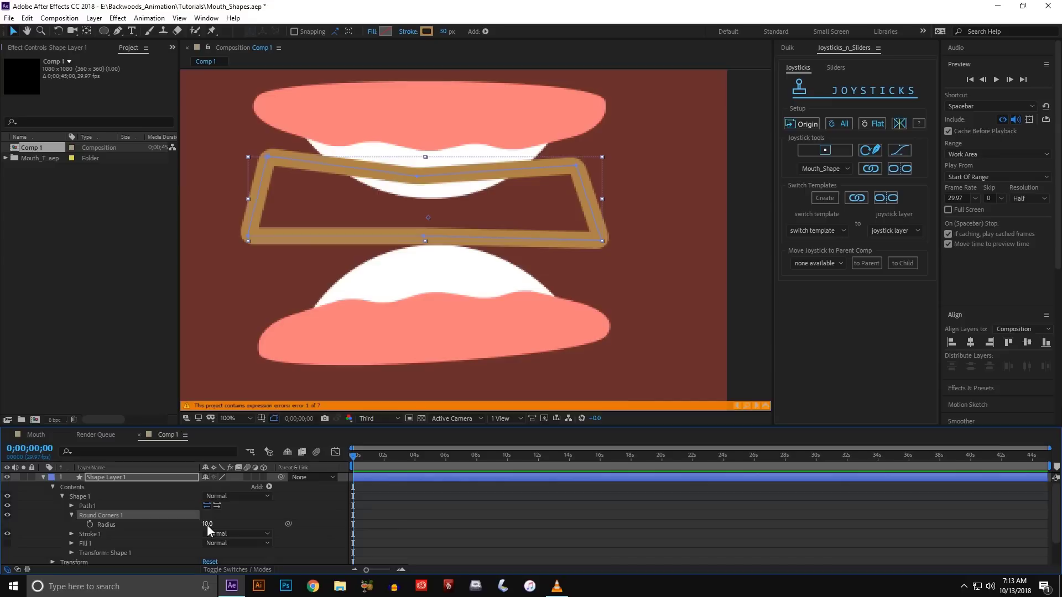
pyautogui.moveTo(206, 524); pyautogui.dragTo(256, 523)
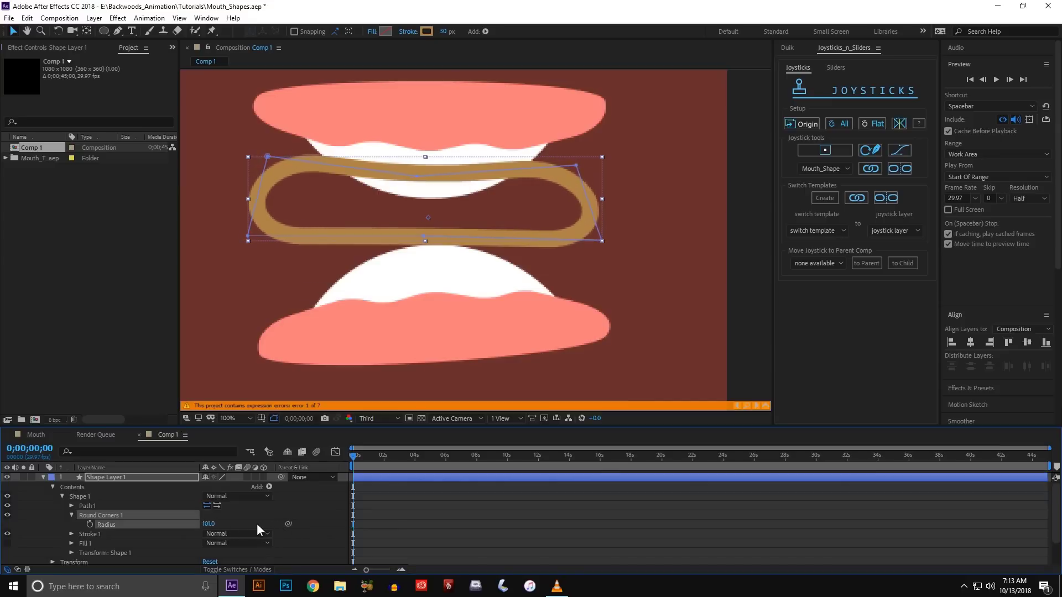
pyautogui.click(366, 510)
pyautogui.click(351, 239)
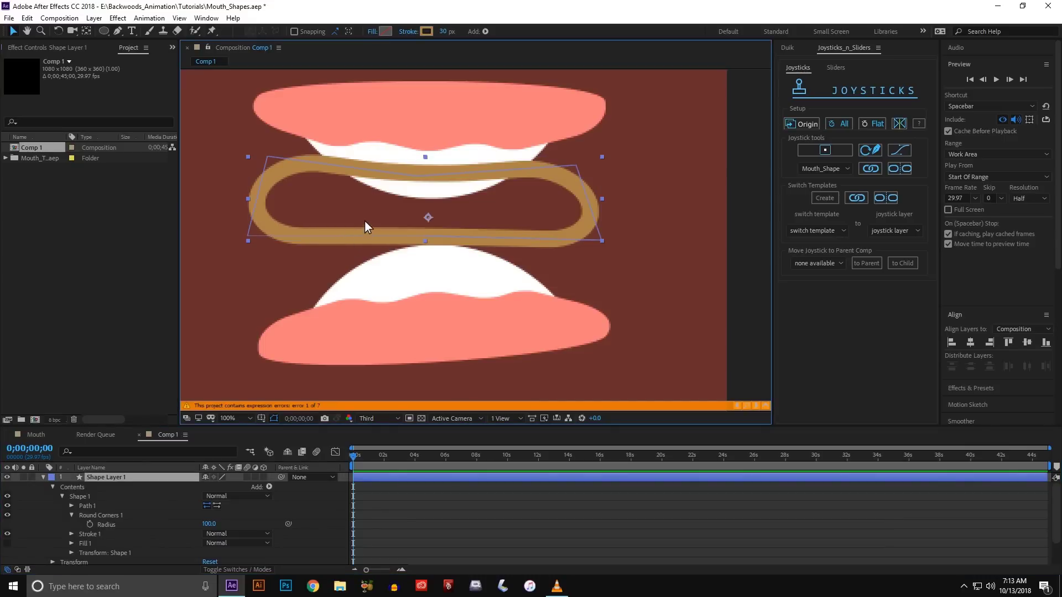
# Rename the brown ring layer to Mouth and nudge it slightly right
pyautogui.click(403, 314)
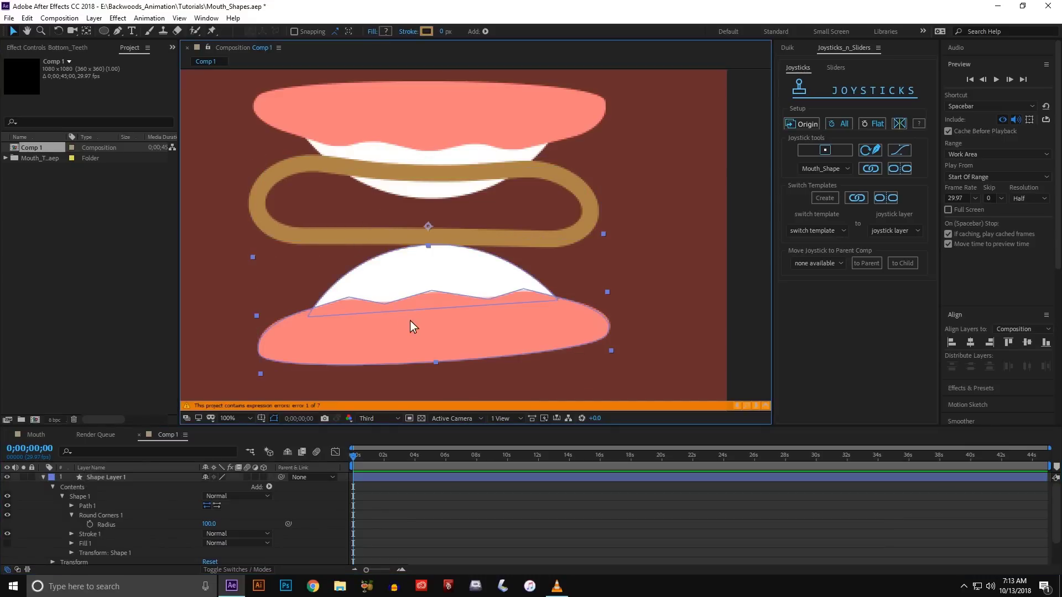
pyautogui.click(43, 477)
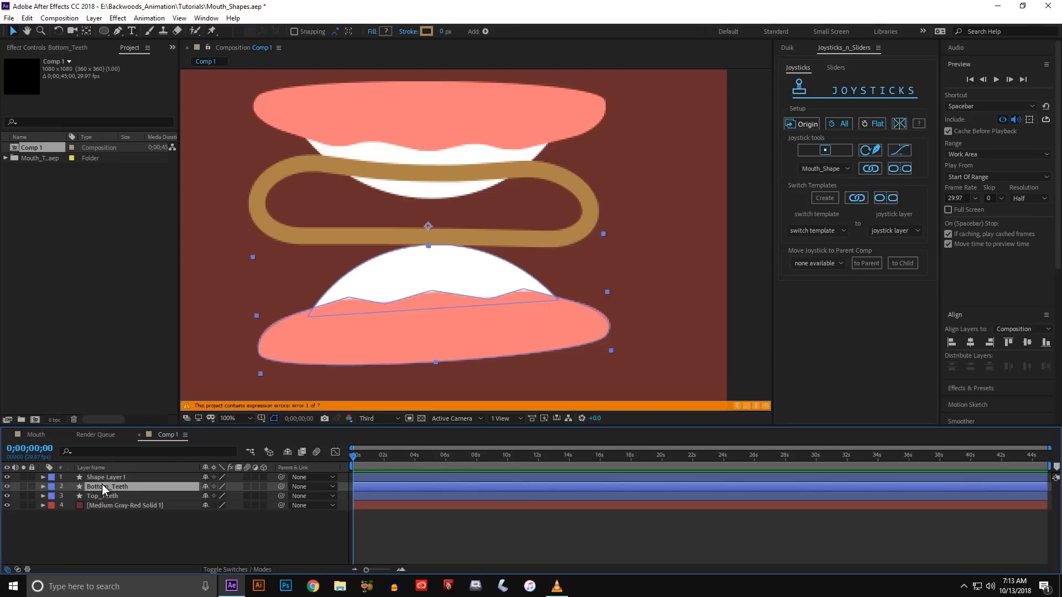
pyautogui.click(102, 481)
pyautogui.press('Return')
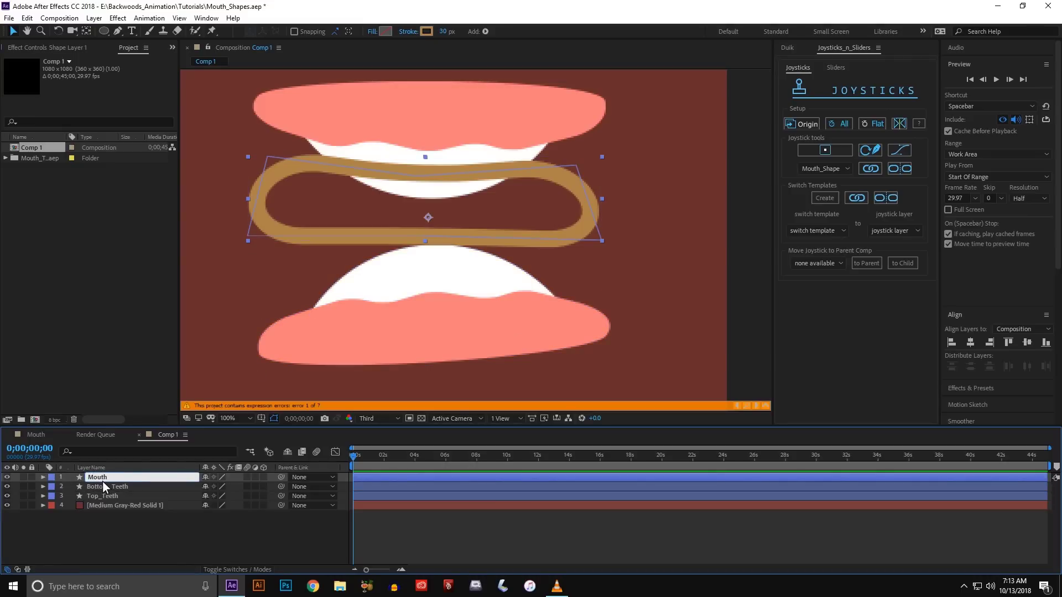
pyautogui.press('Return')
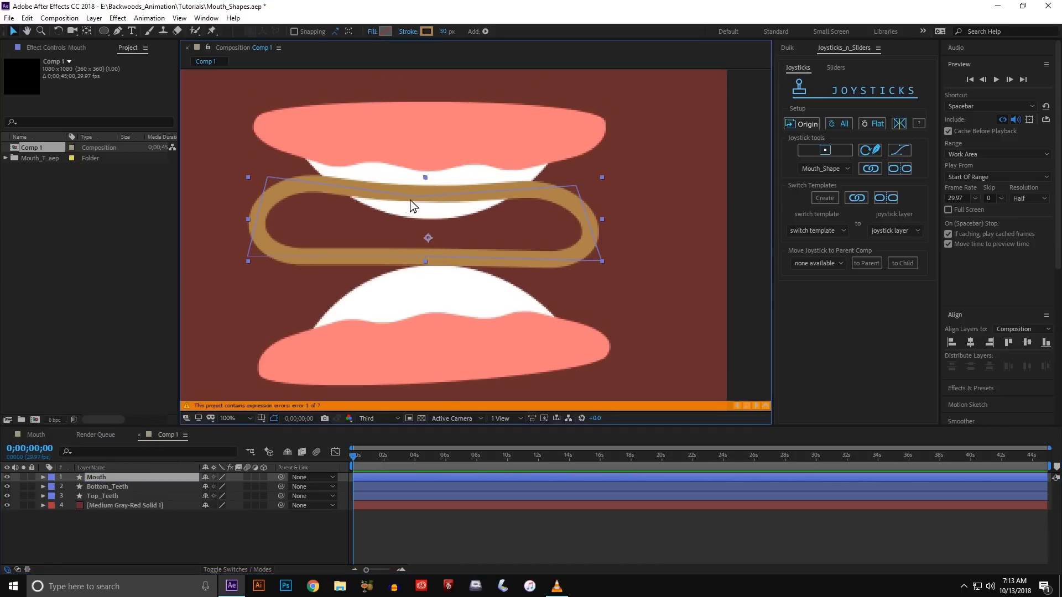
pyautogui.moveTo(414, 197); pyautogui.dragTo(417, 197)
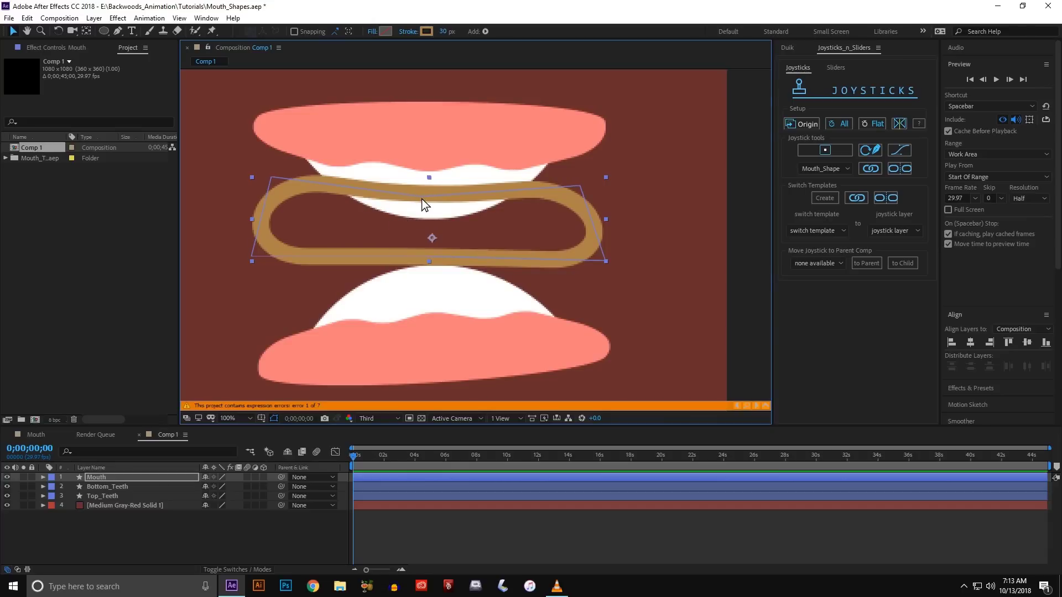
pyautogui.click(96, 477)
# Duplicate the Mouth layer as Mouth 2 and stack it with Bottom_Teeth below Top_Teeth
pyautogui.hotkey('ctrl', 'd')
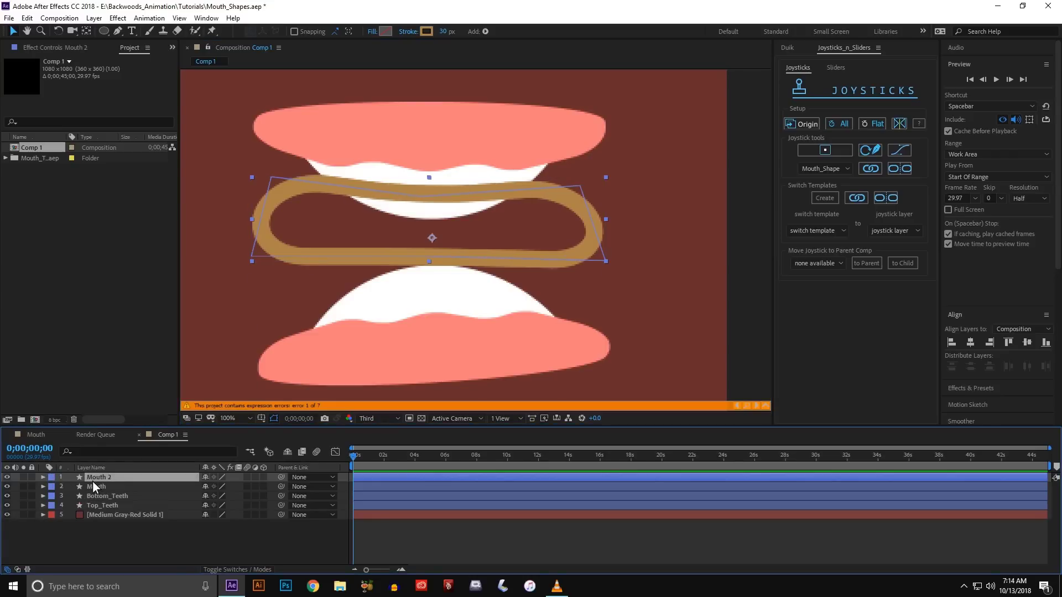
pyautogui.moveTo(97, 478); pyautogui.dragTo(97, 495)
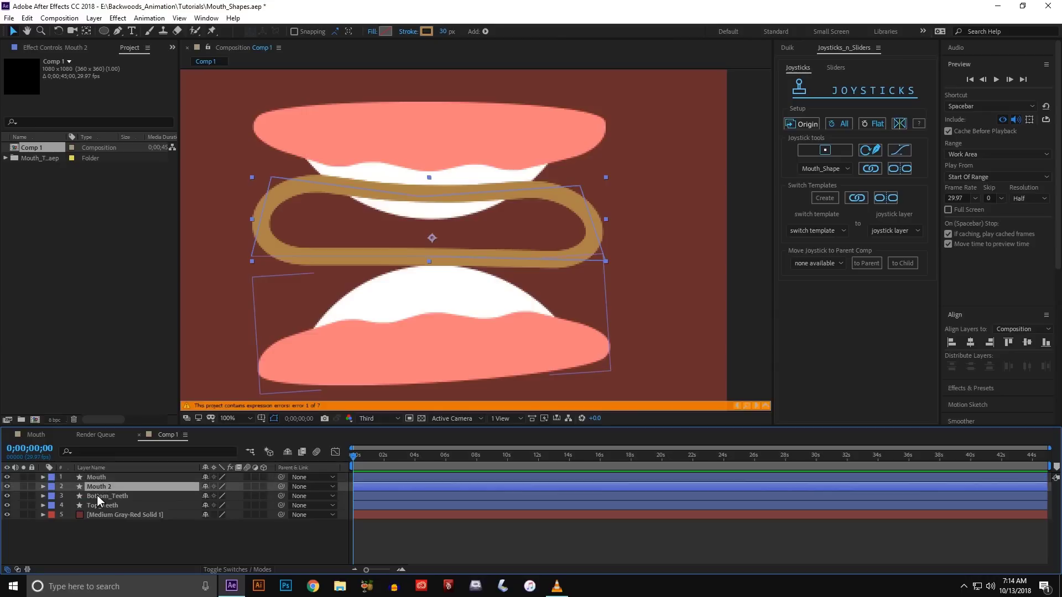
pyautogui.keyDown('ctrl'); pyautogui.click(97, 495); pyautogui.keyUp('ctrl')
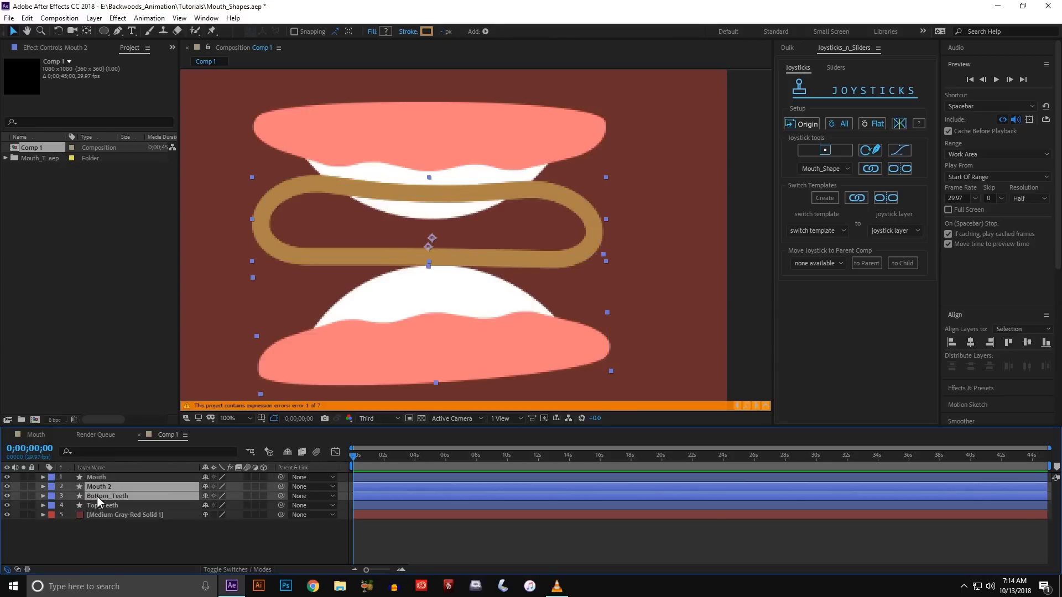
pyautogui.moveTo(97, 495); pyautogui.dragTo(95, 508)
pyautogui.click(98, 487)
pyautogui.click(98, 497)
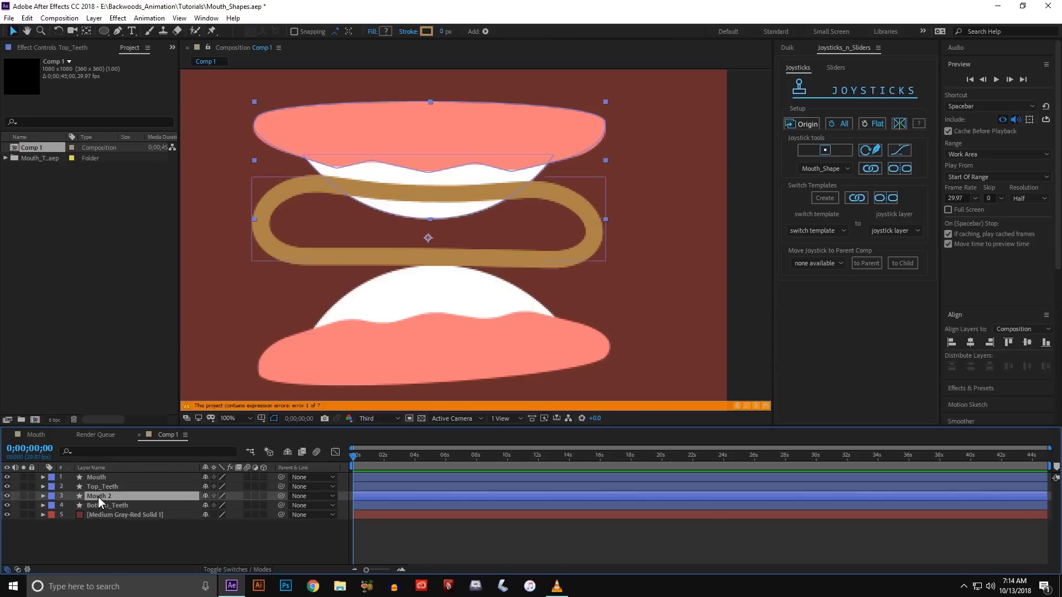
# Give the Mouth 2 shape a black fill
pyautogui.click(386, 31)
pyautogui.moveTo(206, 321); pyautogui.dragTo(131, 414)
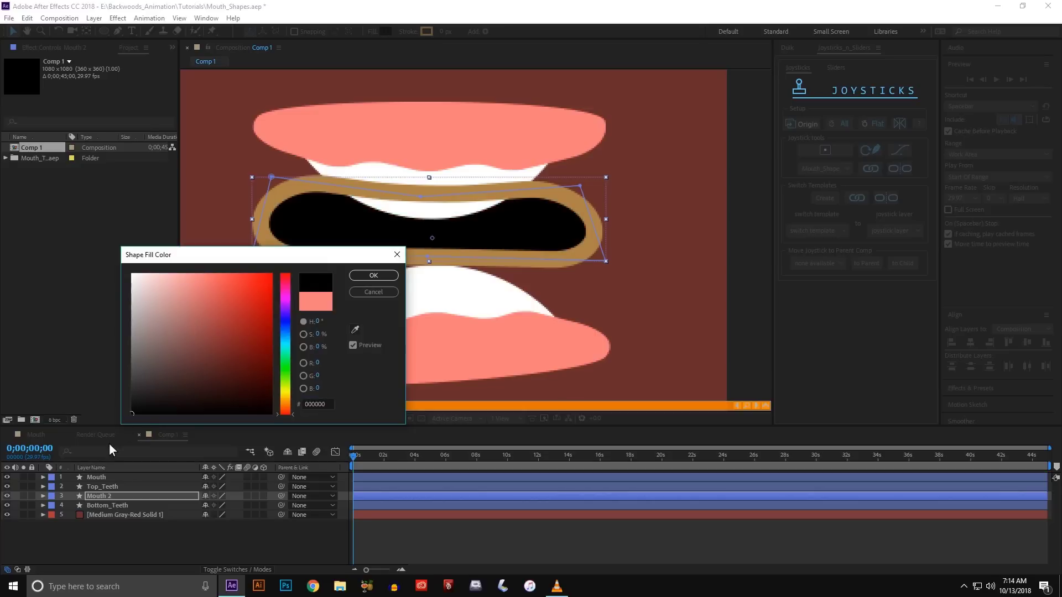
pyautogui.click(373, 276)
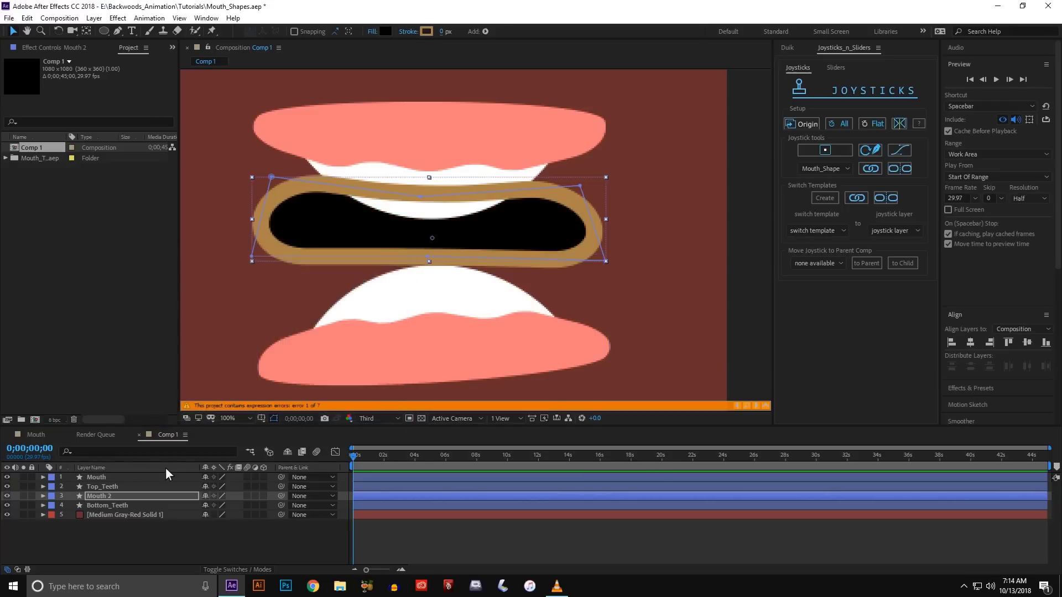
# Raise the lower lip and teeth, and alpha-matte Bottom_Teeth to Mouth 2
pyautogui.click(154, 506)
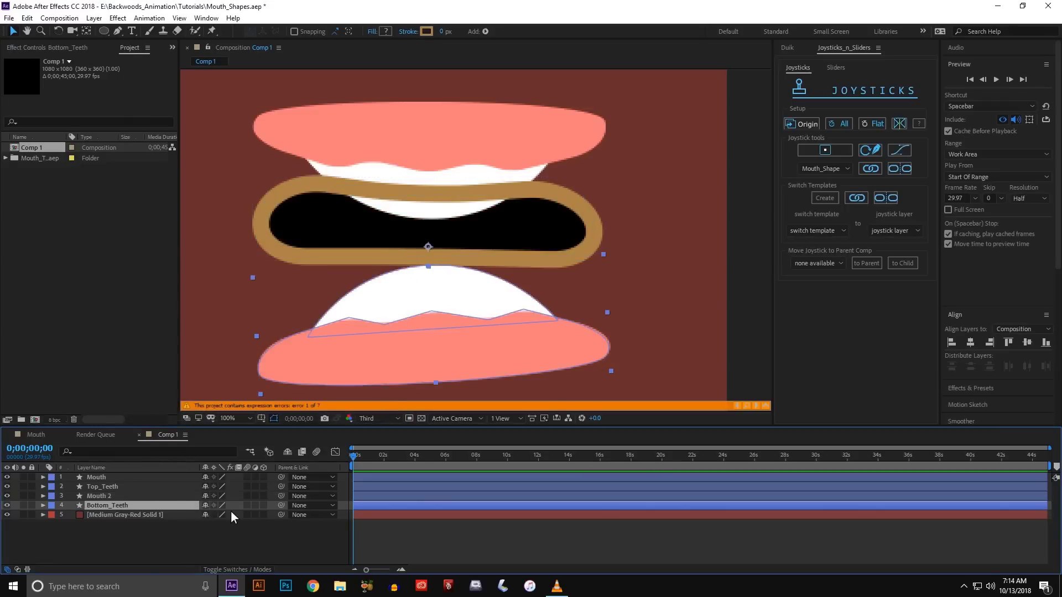
pyautogui.click(231, 569)
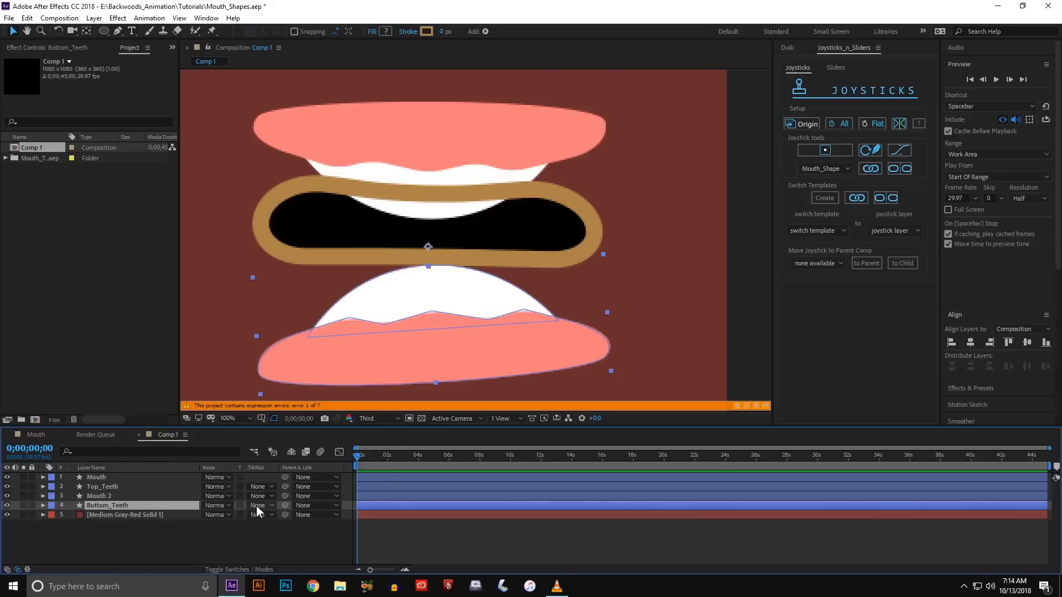
pyautogui.click(257, 505)
pyautogui.click(264, 469)
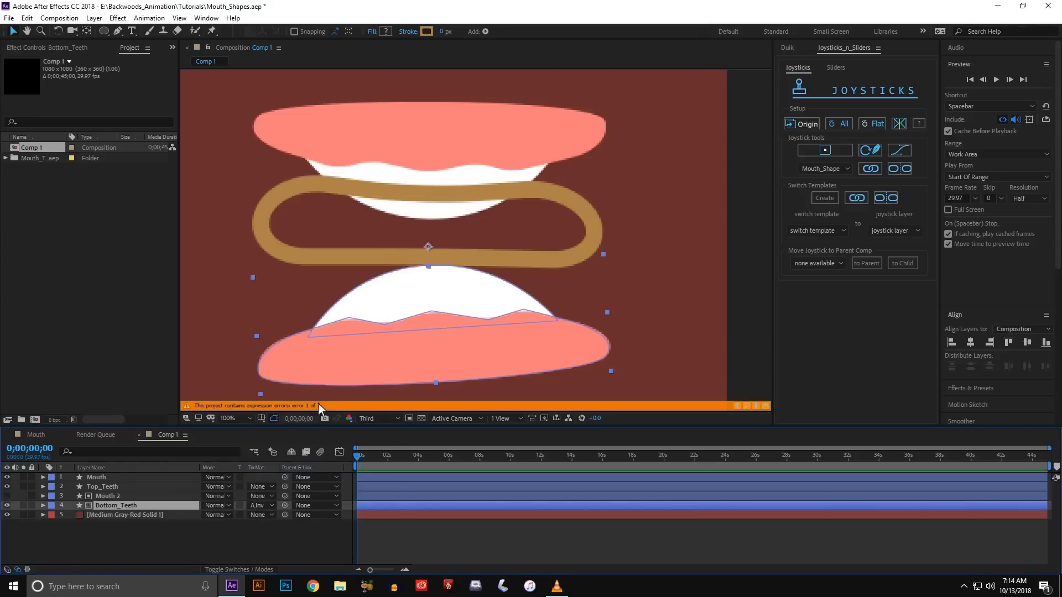
pyautogui.moveTo(447, 337); pyautogui.dragTo(445, 307)
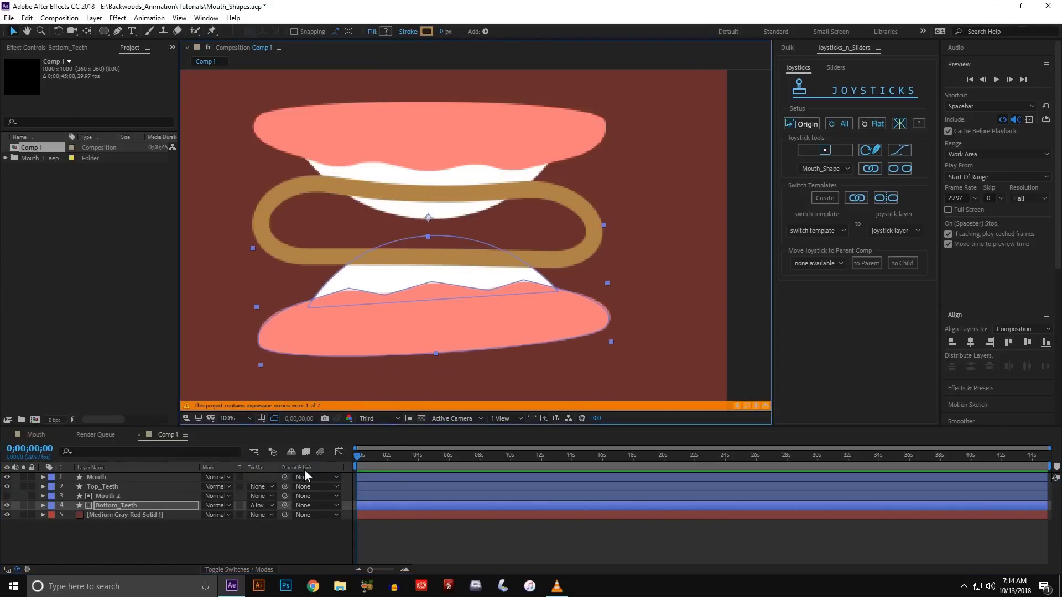
pyautogui.click(260, 505)
pyautogui.click(270, 460)
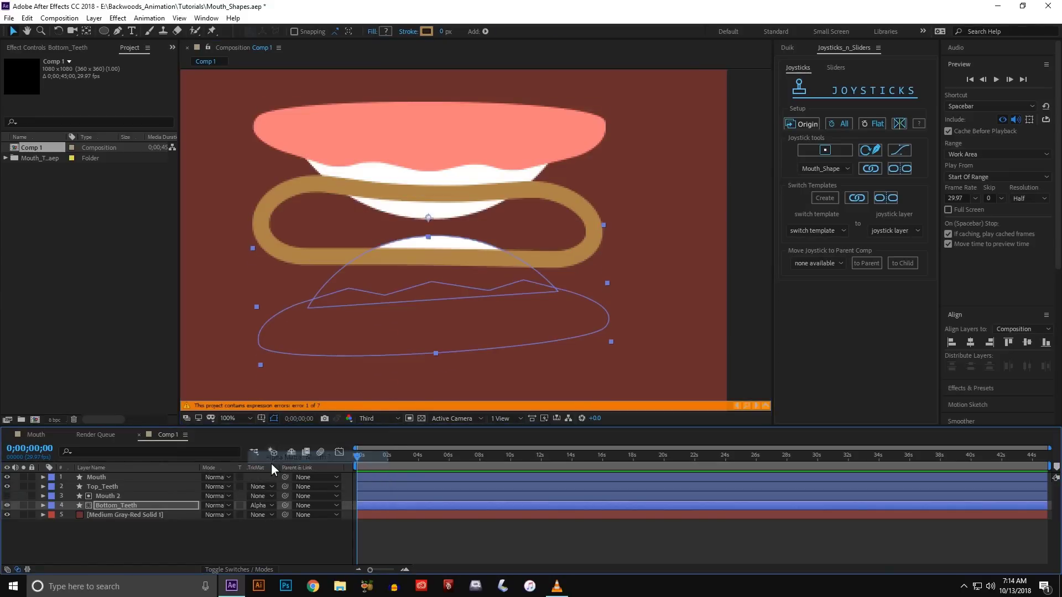
pyautogui.click(108, 495)
# Duplicate Mouth 2 as Mouth 3 above Top_Teeth and alpha-matte Top_Teeth to it
pyautogui.hotkey('ctrl', 'd')
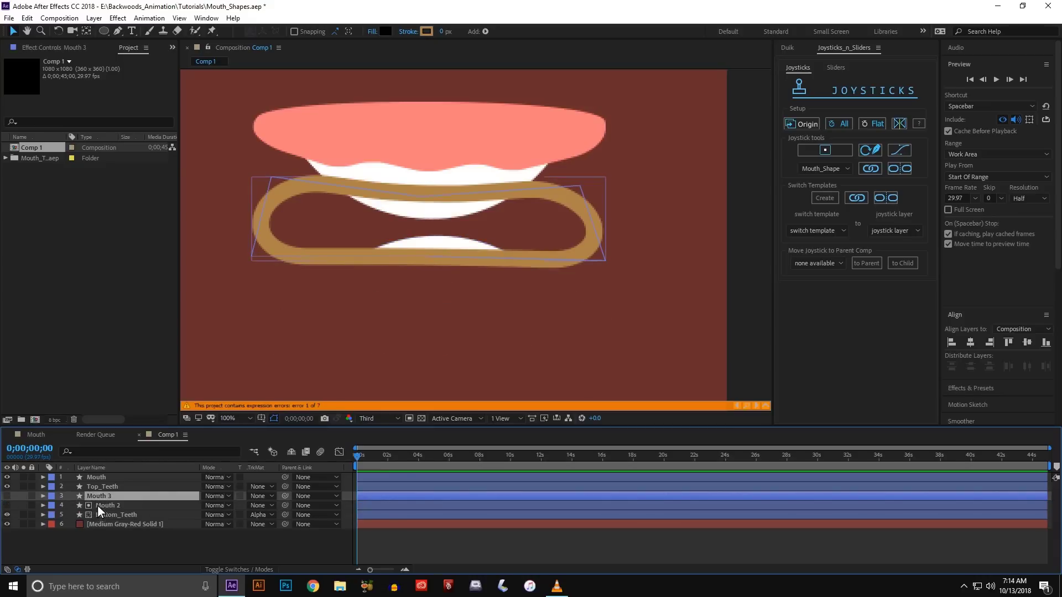
pyautogui.moveTo(101, 496); pyautogui.dragTo(101, 485)
pyautogui.click(101, 496)
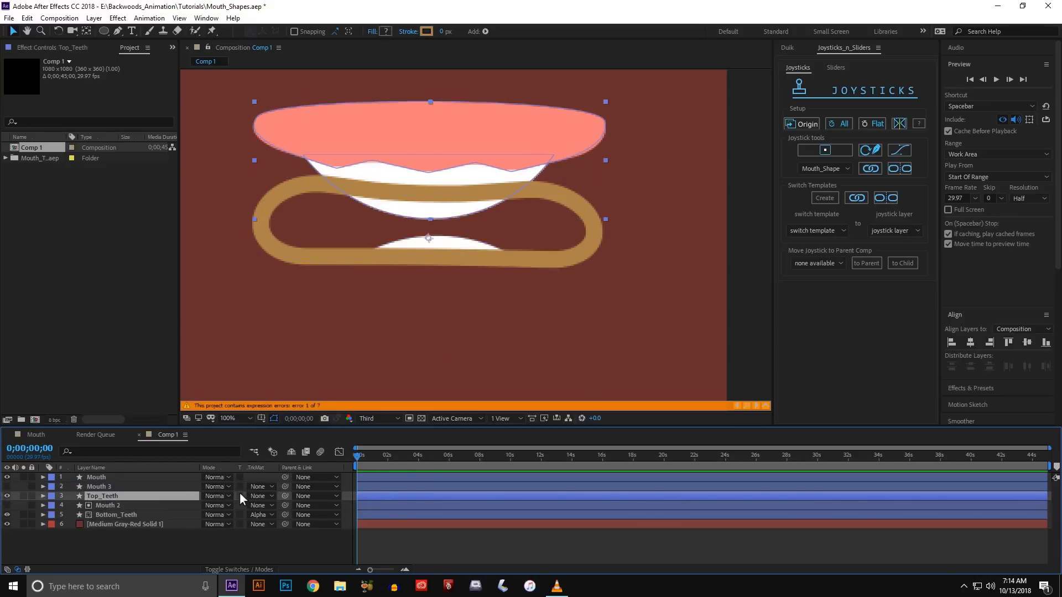
pyautogui.click(257, 496)
pyautogui.click(263, 523)
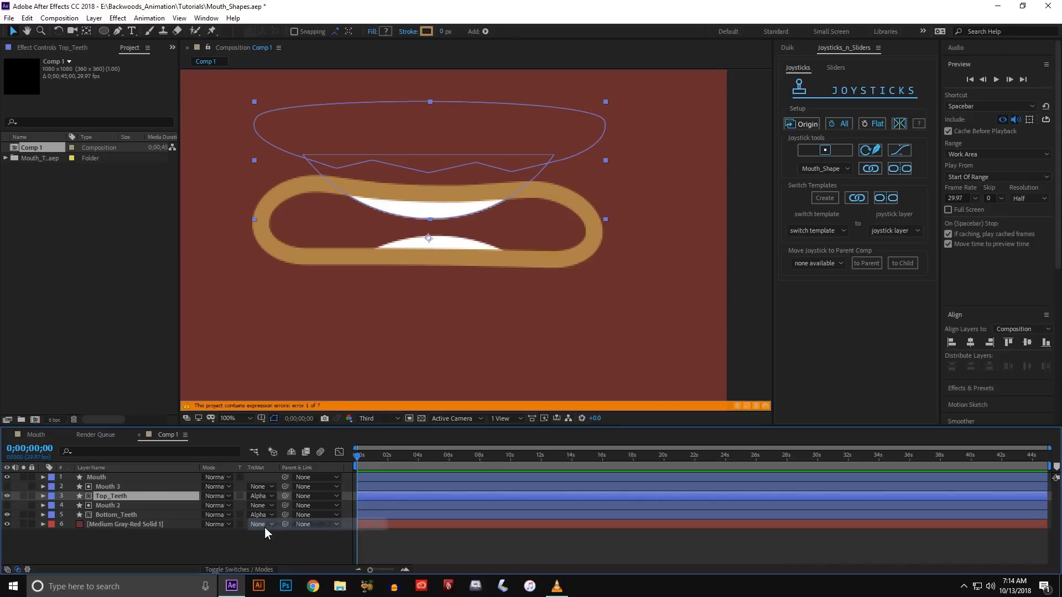
# Duplicate Mouth 3 as Mouth 4 above the background solid and alpha-matte the solid to it
pyautogui.click(110, 489)
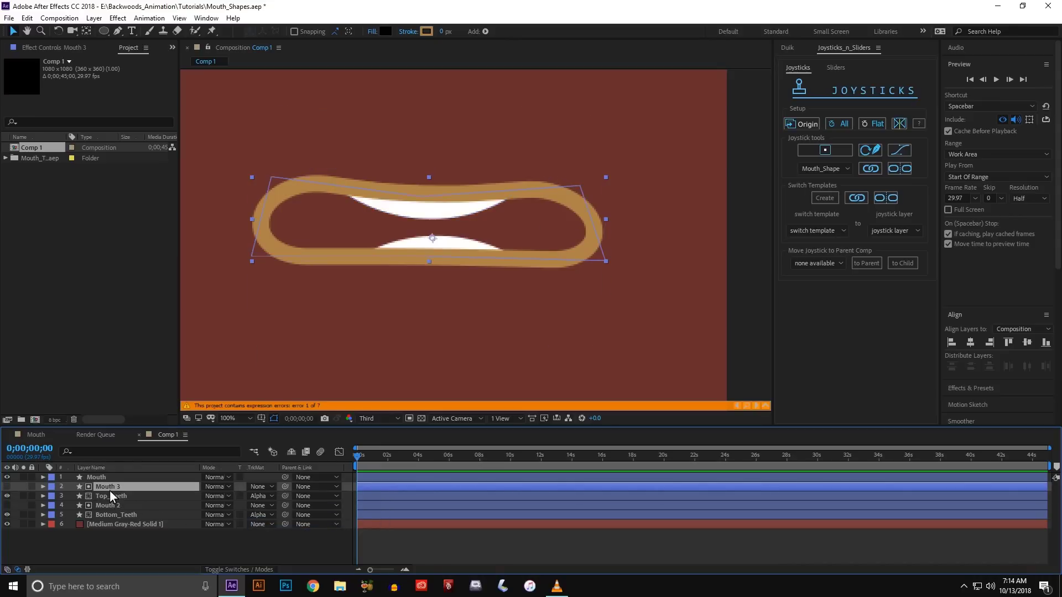
pyautogui.hotkey('ctrl', 'd')
pyautogui.moveTo(107, 489); pyautogui.dragTo(108, 530)
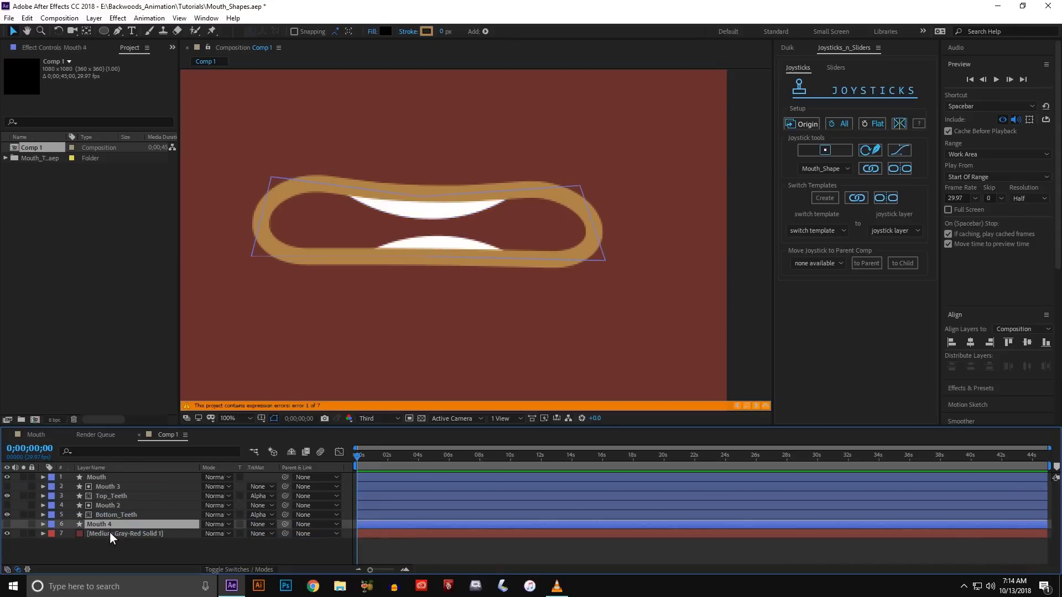
pyautogui.click(110, 532)
pyautogui.click(256, 535)
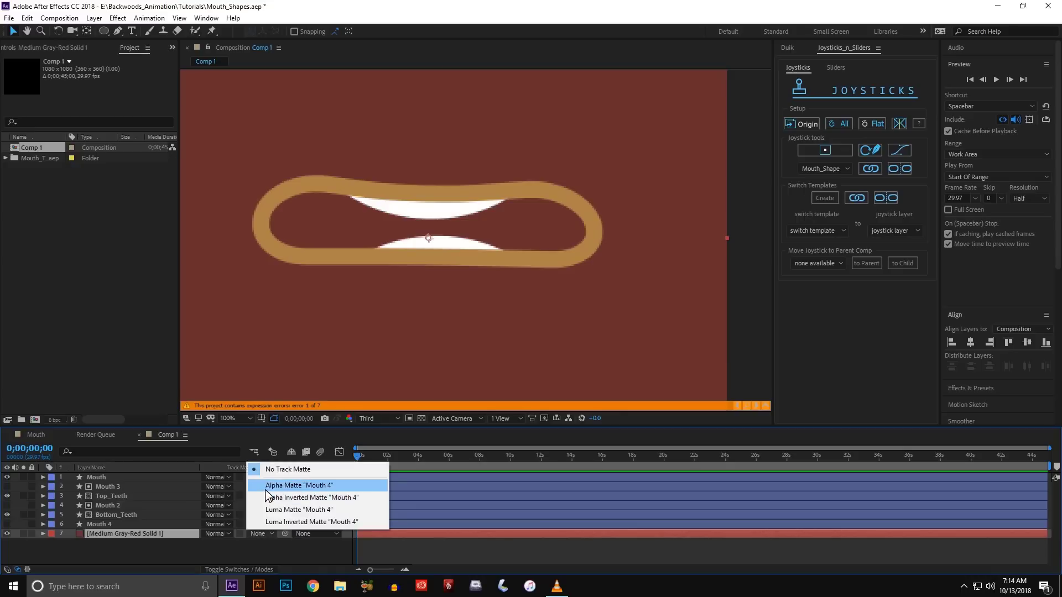
pyautogui.click(287, 484)
# Select the Mouth outline layer and pull its top-middle path point slightly lower
pyautogui.scroll(-2, 351, 257)
pyautogui.scroll(2, 350, 257)
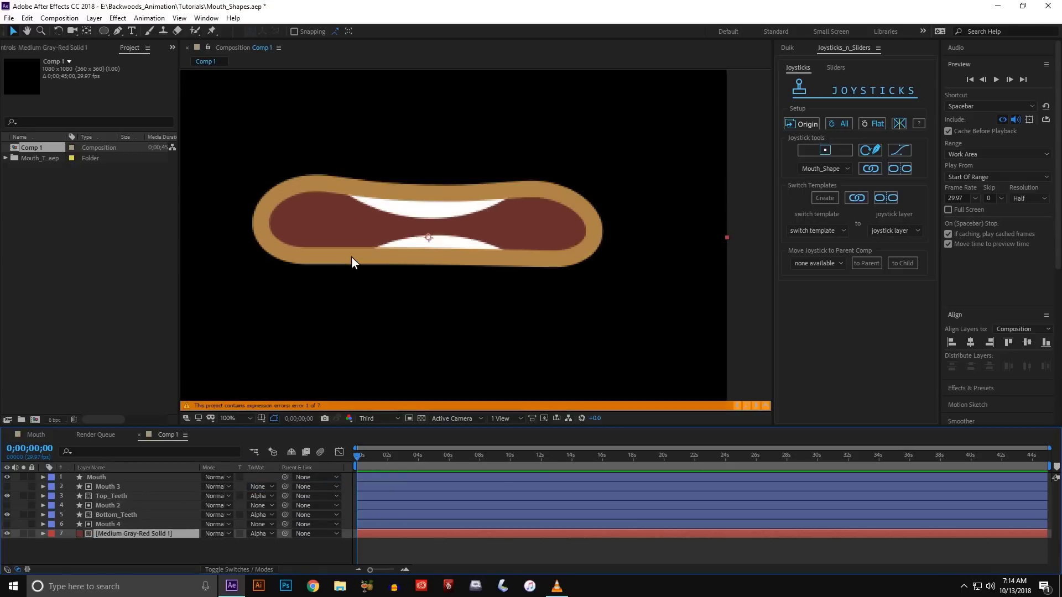
pyautogui.click(100, 479)
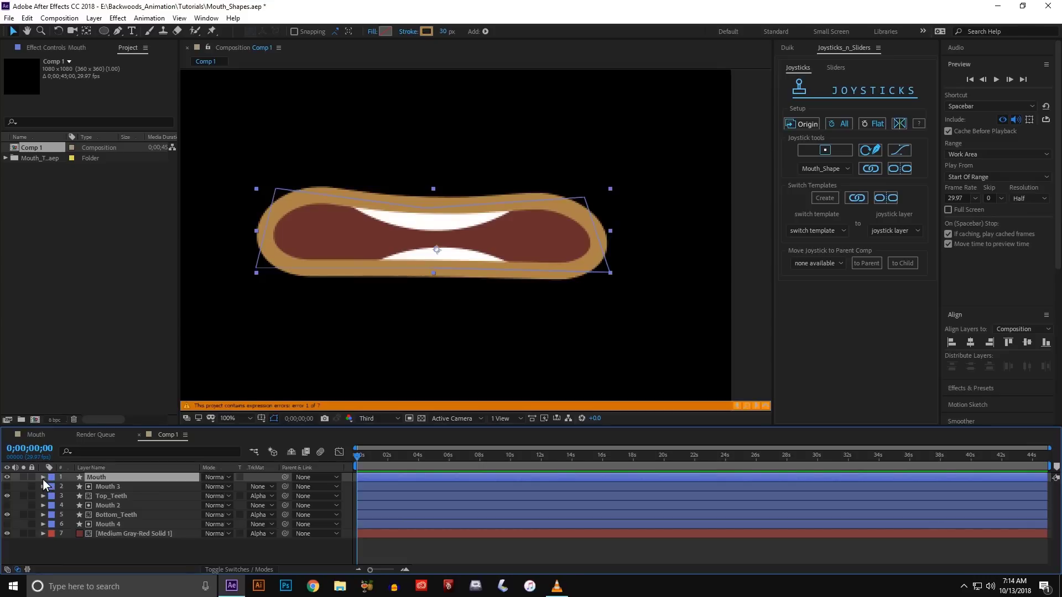
pyautogui.scroll(-2, 359, 314)
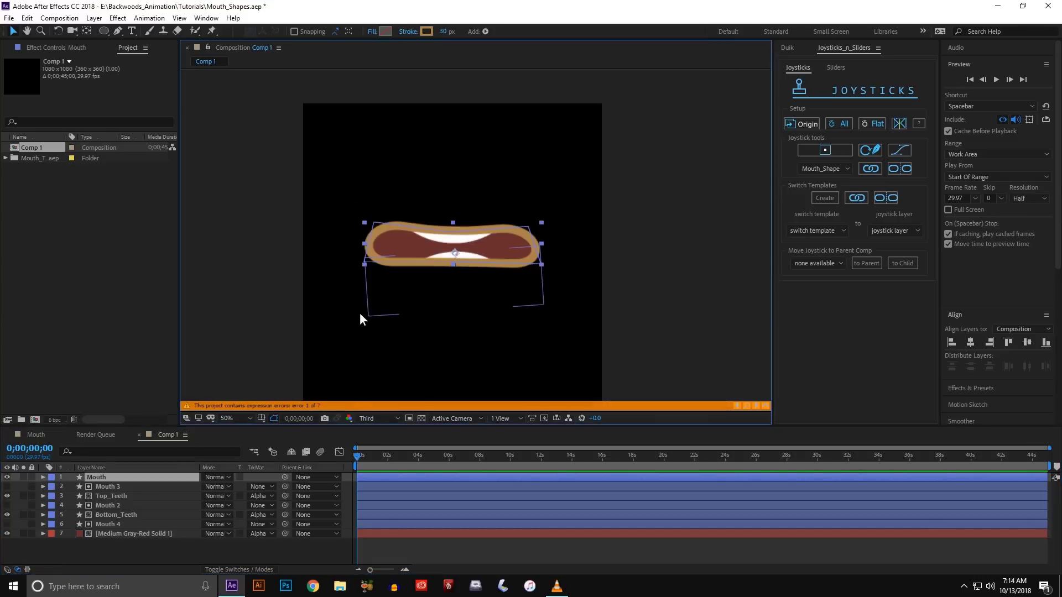
pyautogui.press('v')
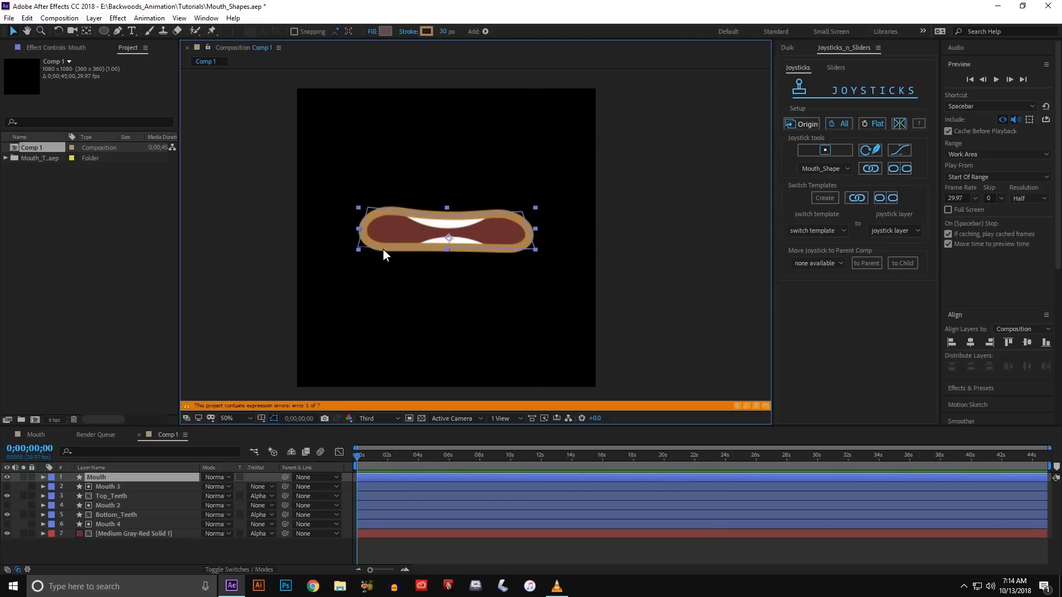
pyautogui.doubleClick(436, 217)
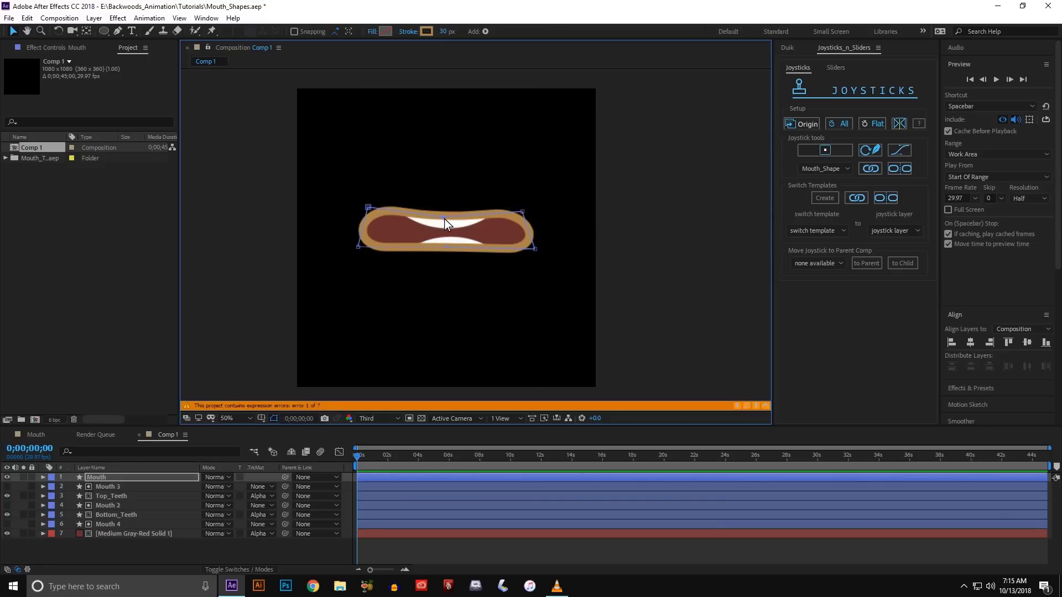
pyautogui.moveTo(443, 218); pyautogui.dragTo(443, 225)
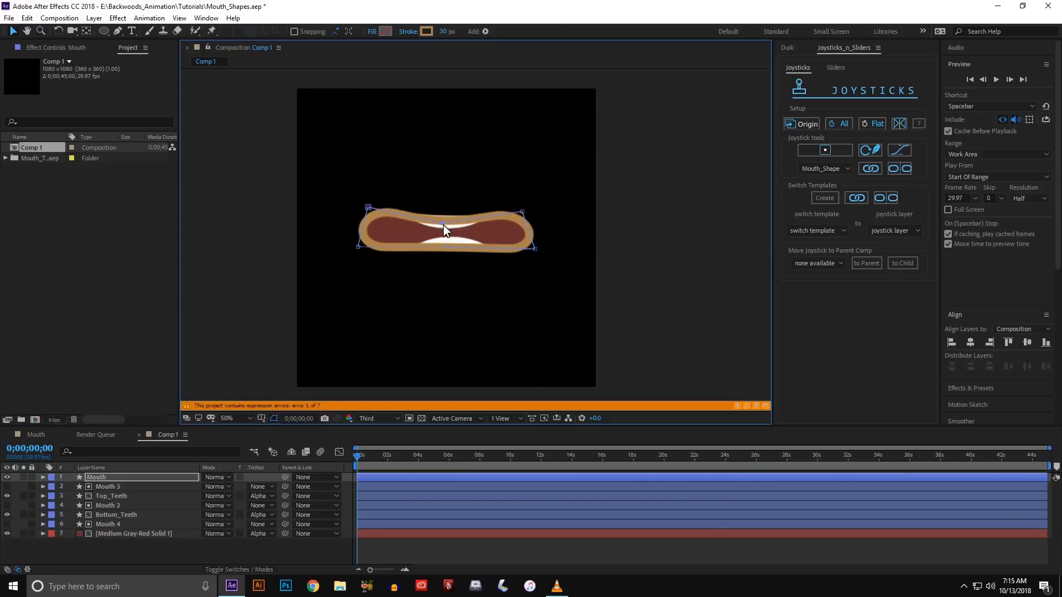
pyautogui.press('.')
pyautogui.press('.')
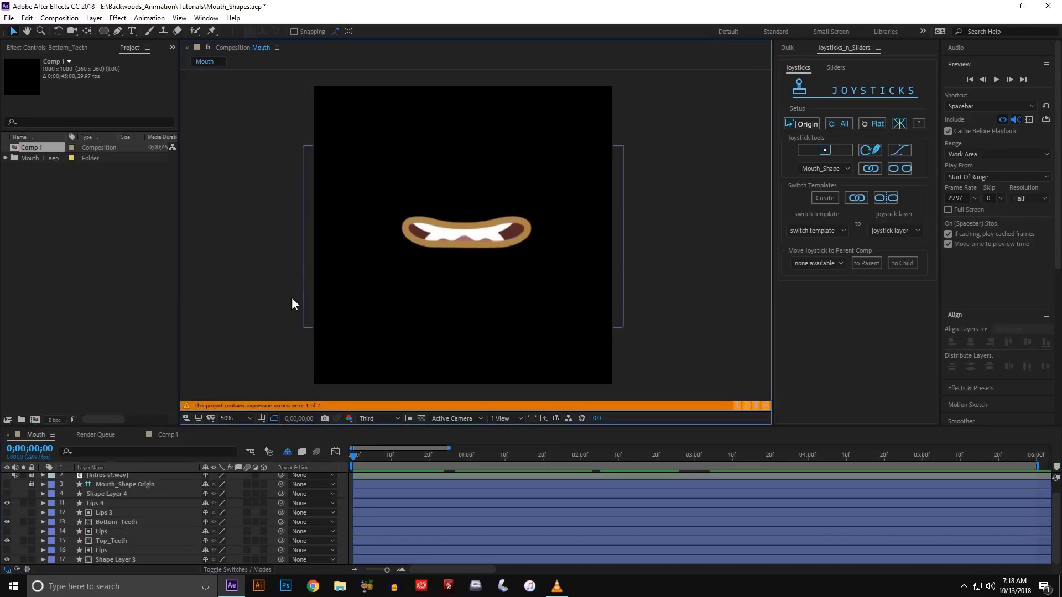
pyautogui.press('.')
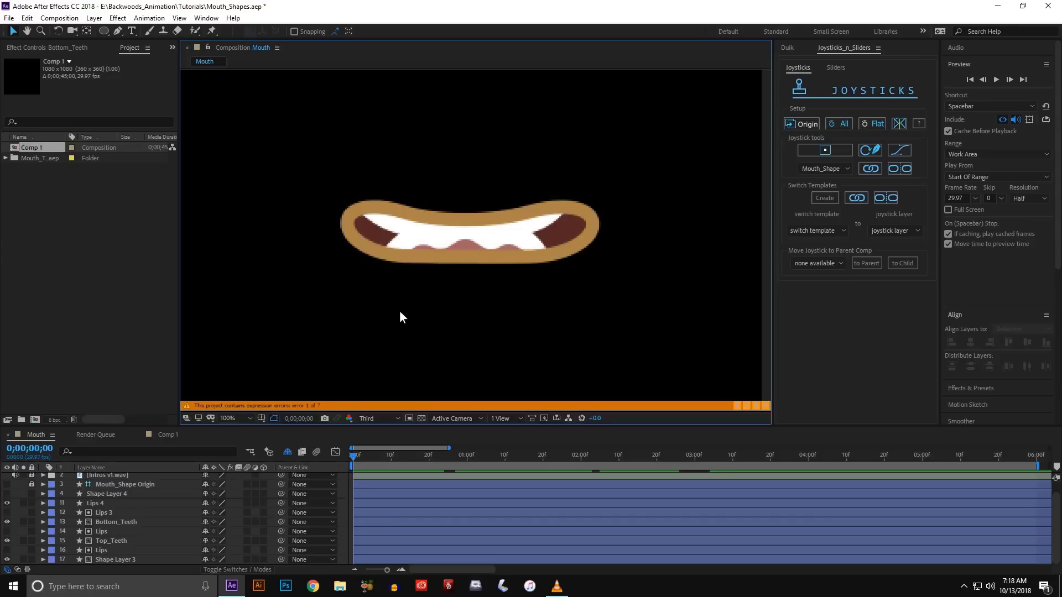
pyautogui.press('pagedown')
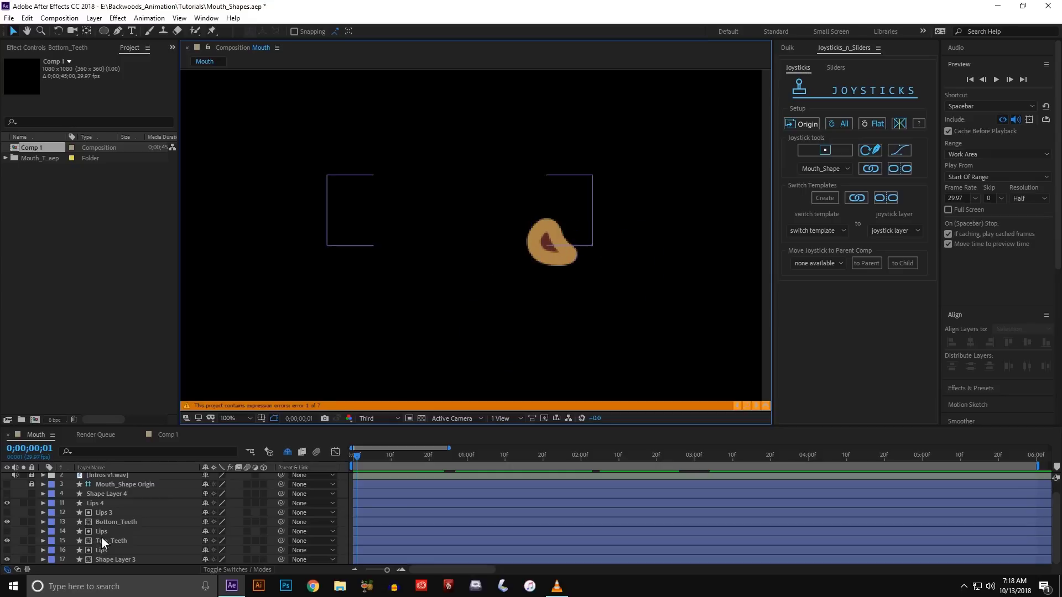
pyautogui.click(114, 522)
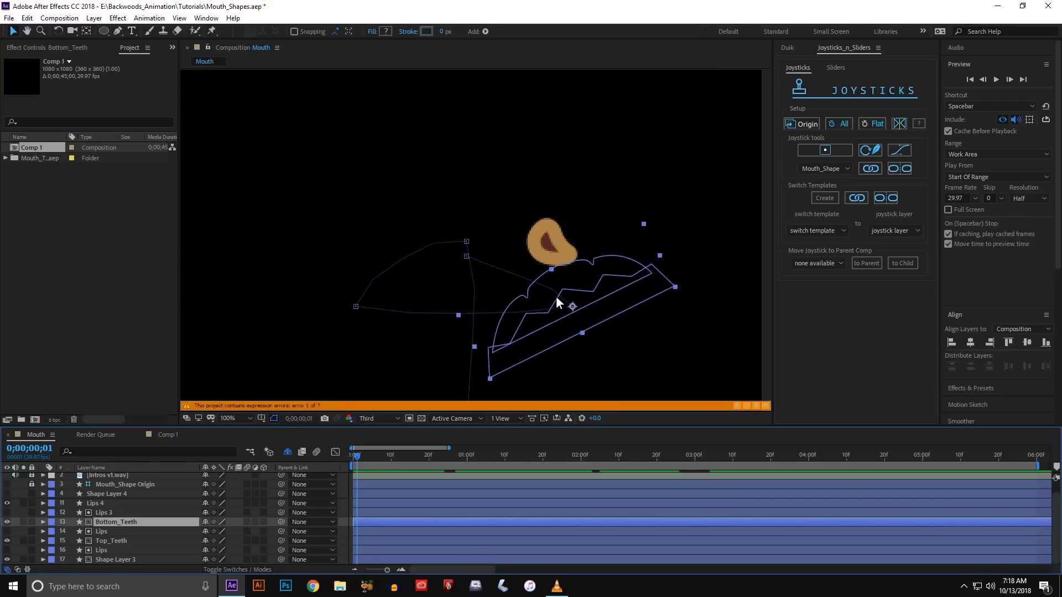
pyautogui.press('pagedown')
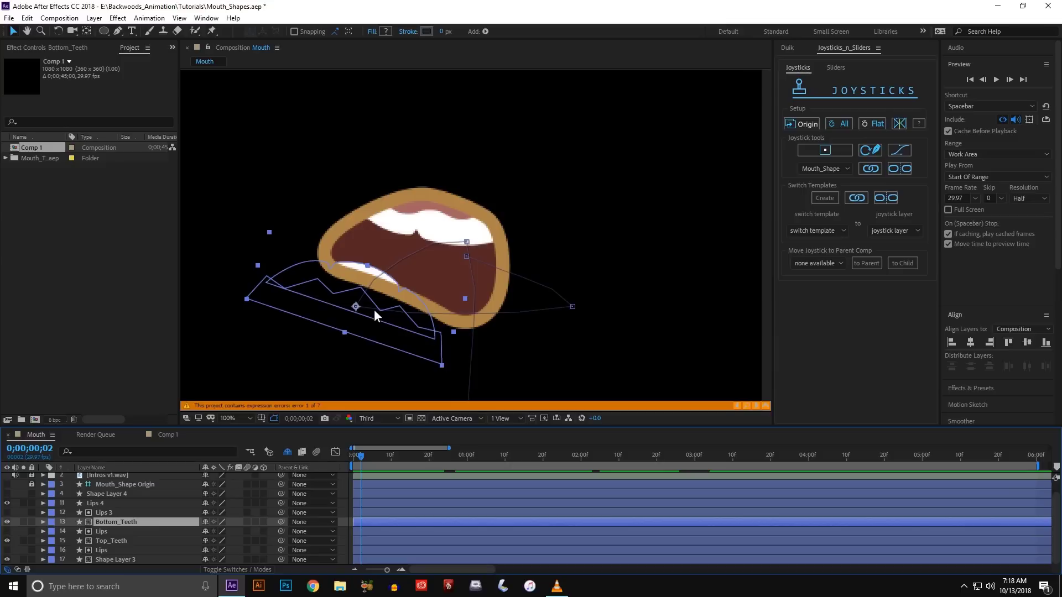
pyautogui.press('pagedown')
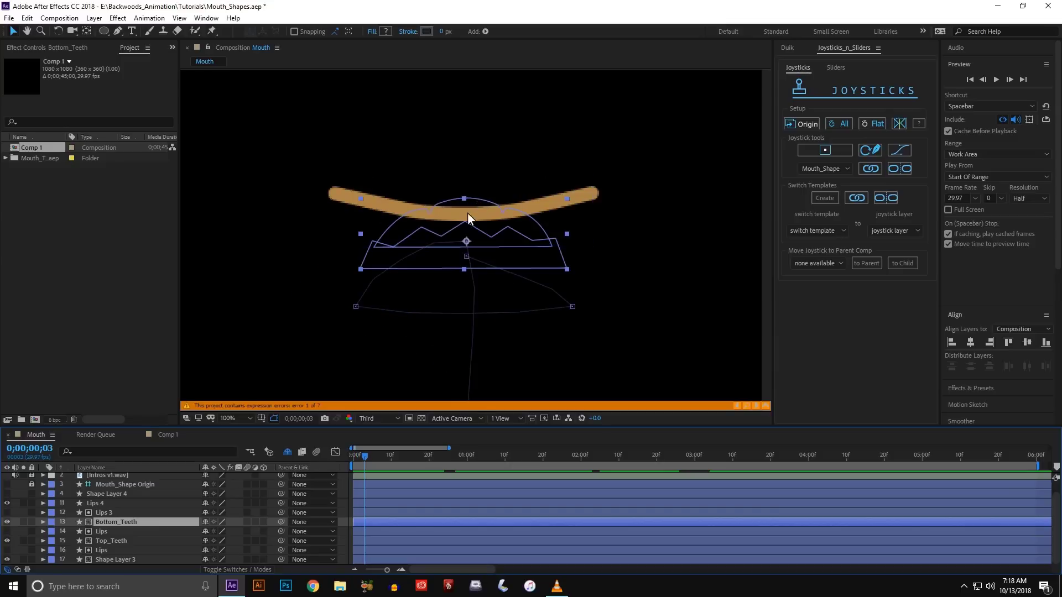
pyautogui.press('pagedown')
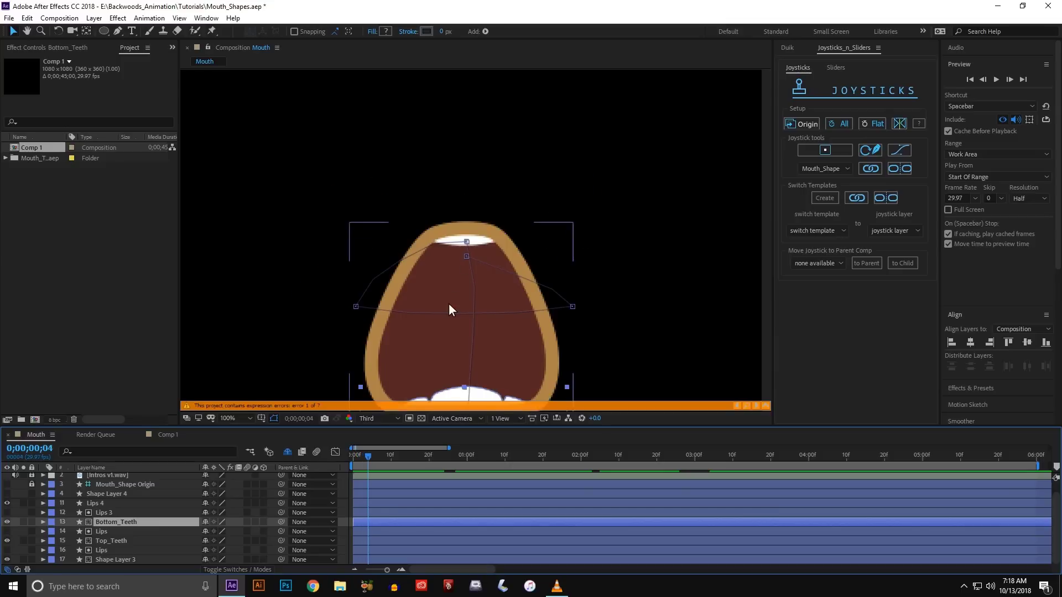
pyautogui.moveTo(449, 303); pyautogui.dragTo(428, 217)
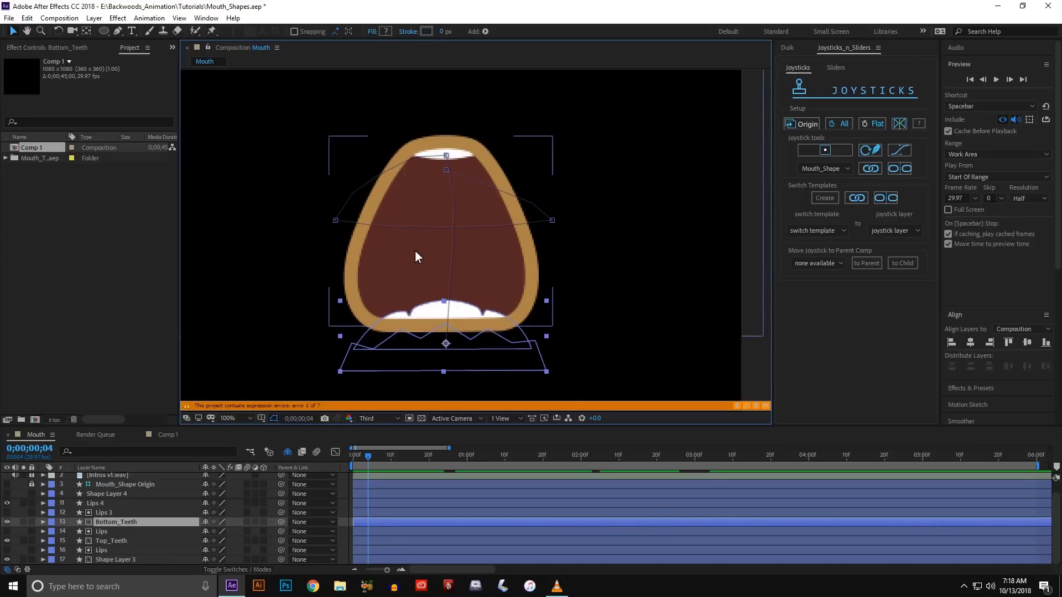
pyautogui.press('pageup')
pyautogui.press('pageup')
pyautogui.press('pageup')
pyautogui.press('pageup')
pyautogui.press('pageup')
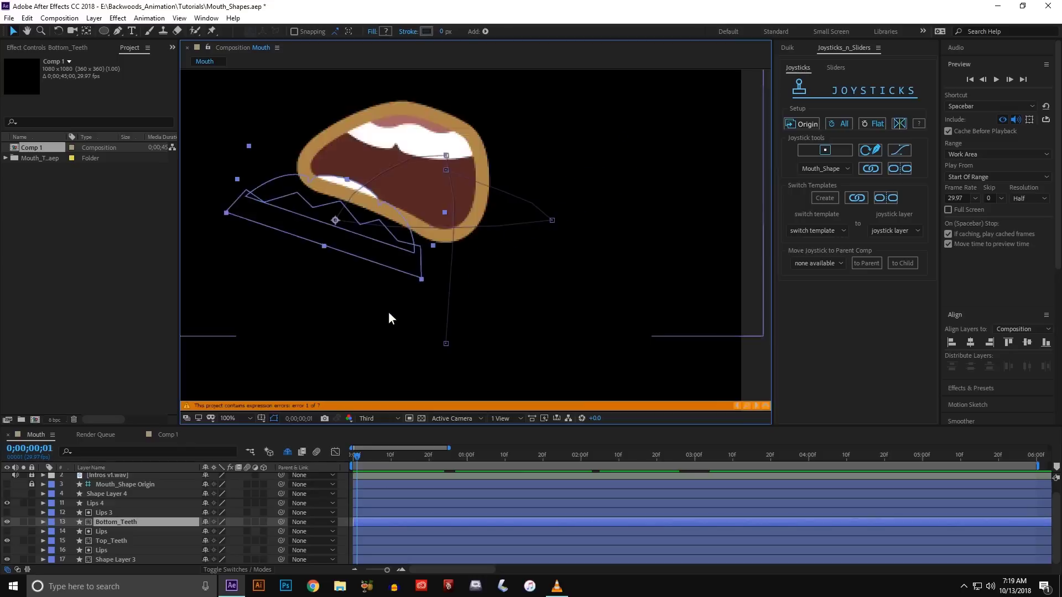
pyautogui.press('pagedown')
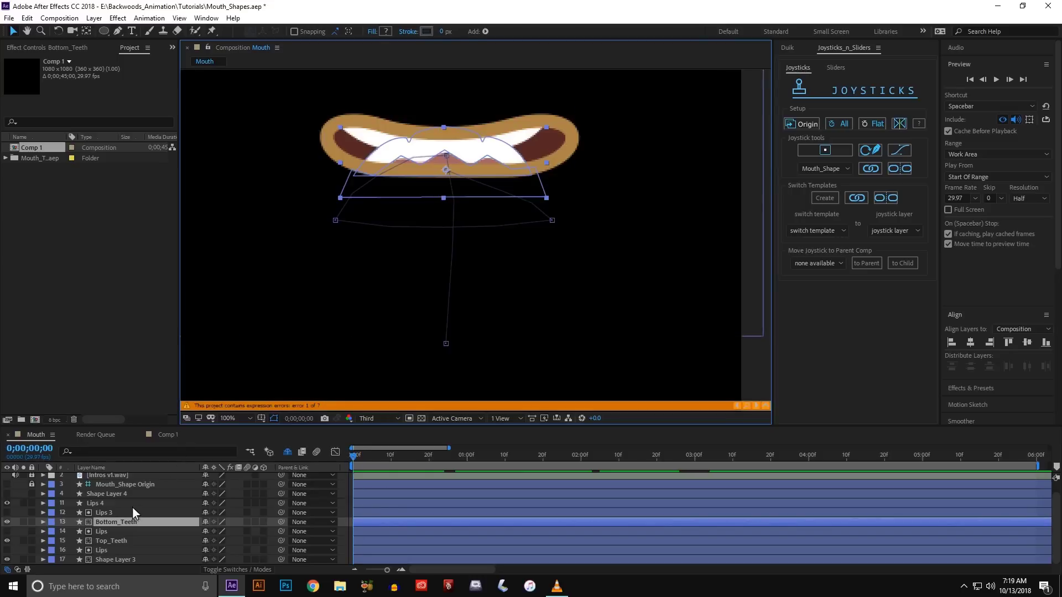
pyautogui.scroll(1, 127, 495)
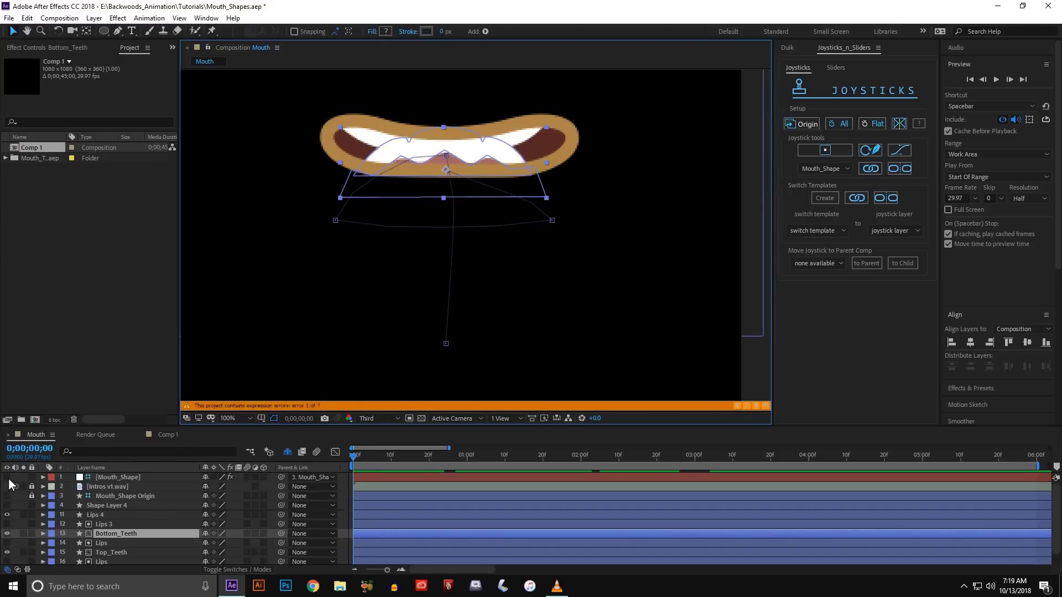
# Bind the mouth layers from Lips 4 through Shape Layer 3 to the Mouth_Shape joystick
pyautogui.click(99, 506)
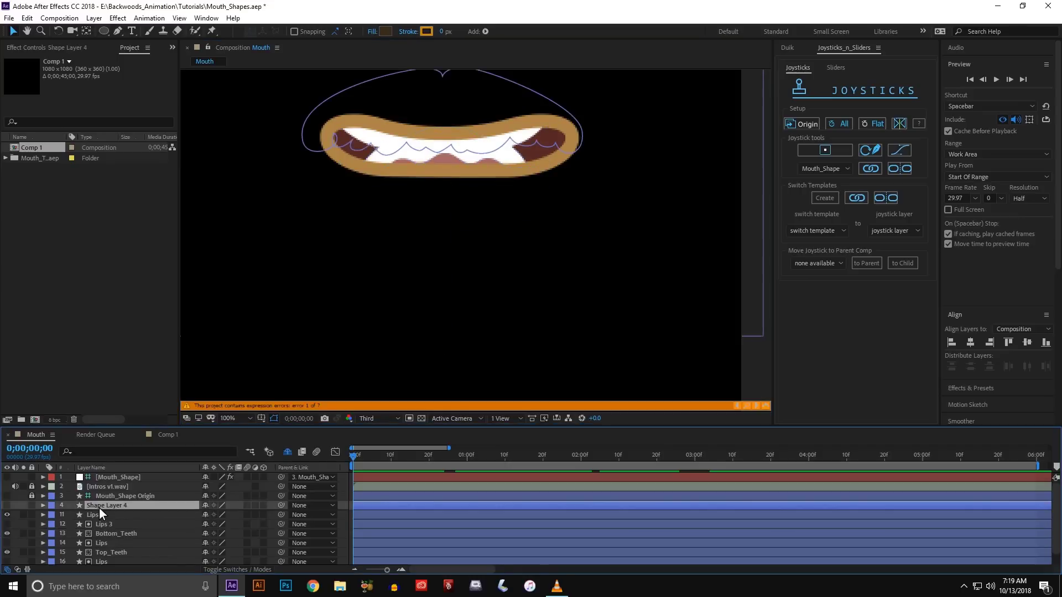
pyautogui.click(99, 512)
pyautogui.scroll(-1, 101, 515)
pyautogui.keyDown('shift'); pyautogui.click(105, 558); pyautogui.keyUp('shift')
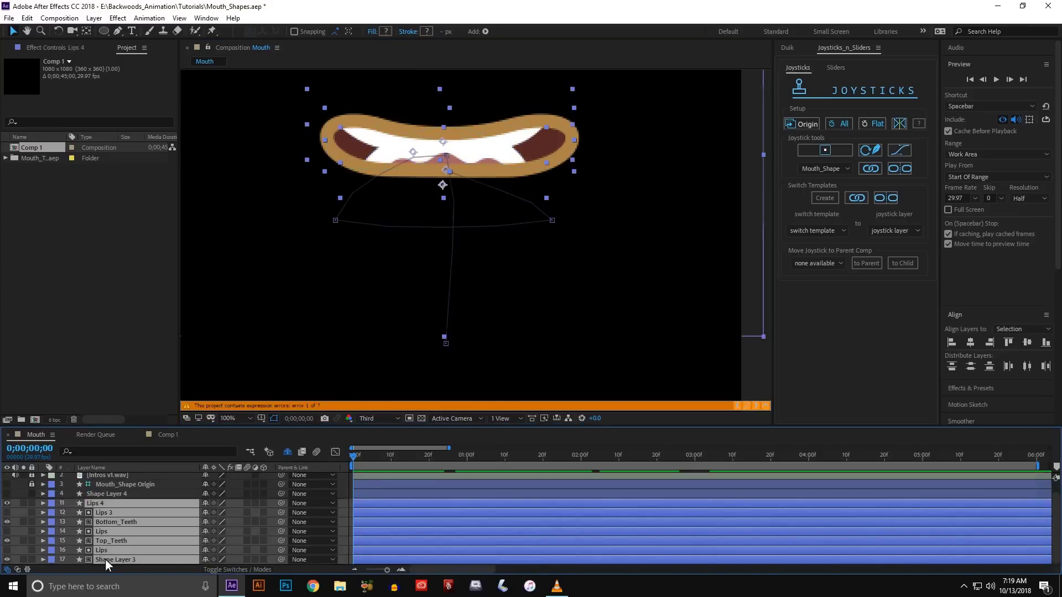
pyautogui.click(871, 169)
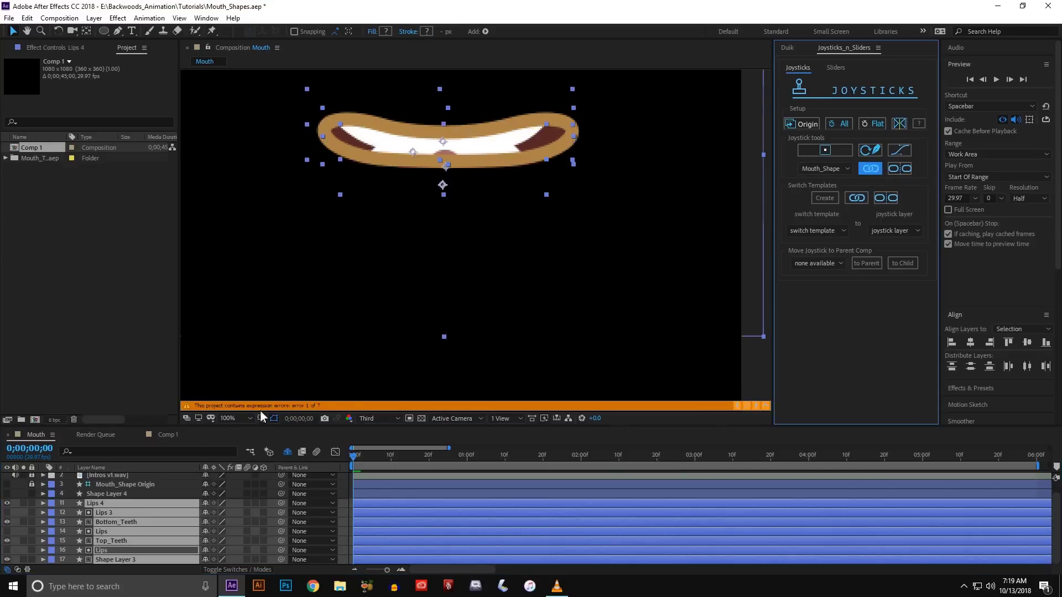
# Unhide the Mouth_Shape joystick and its boundary, then drag it to open the mouth wide
pyautogui.scroll(1, 25, 506)
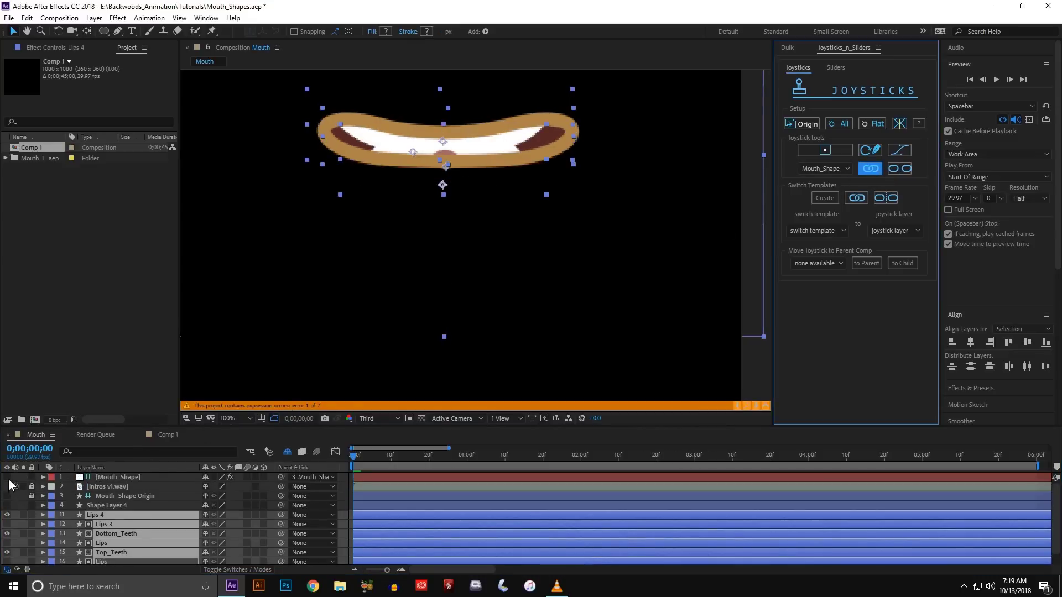
pyautogui.click(7, 490)
pyautogui.click(6, 496)
pyautogui.click(7, 505)
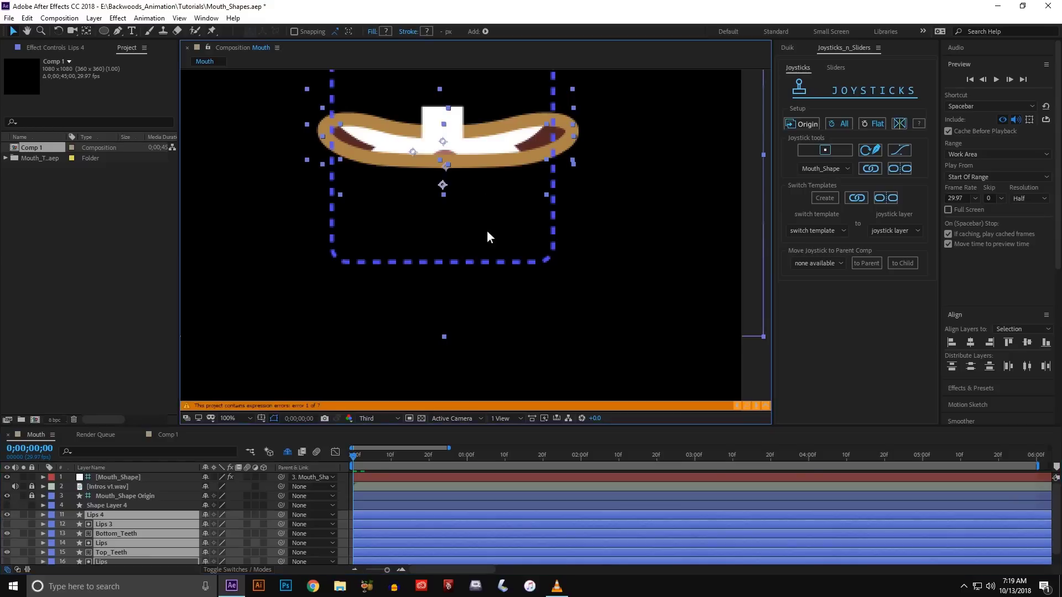
pyautogui.moveTo(486, 230); pyautogui.dragTo(488, 277)
pyautogui.click(108, 476)
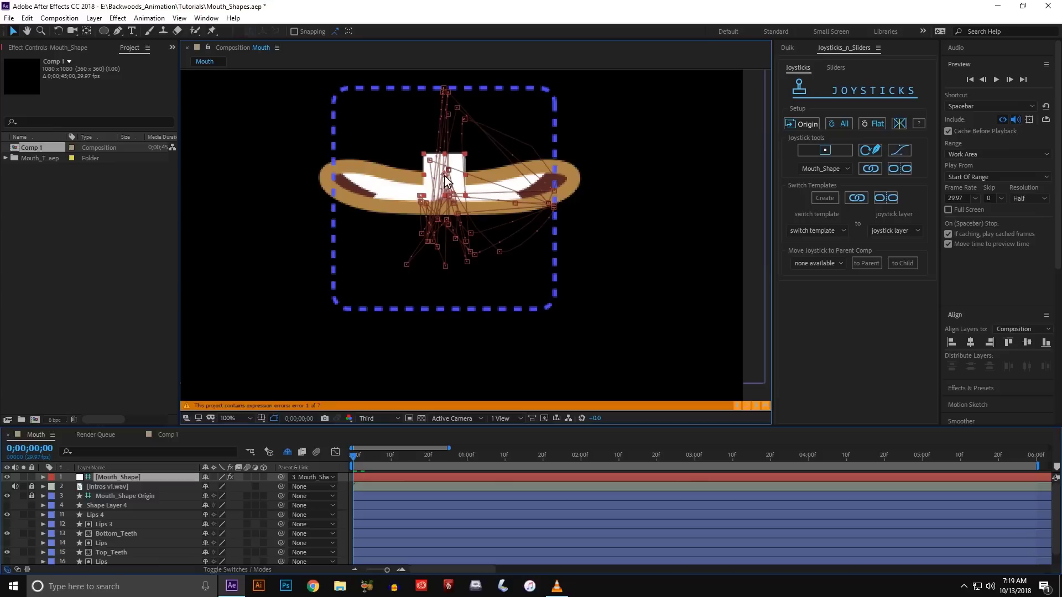
pyautogui.moveTo(442, 183); pyautogui.dragTo(455, 113)
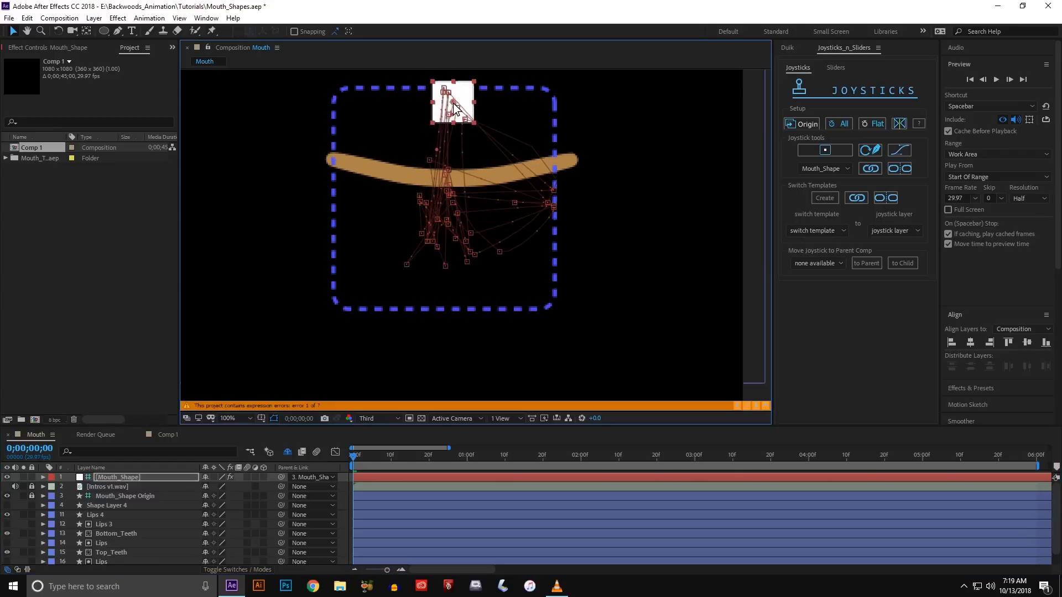
pyautogui.moveTo(454, 108); pyautogui.dragTo(446, 198)
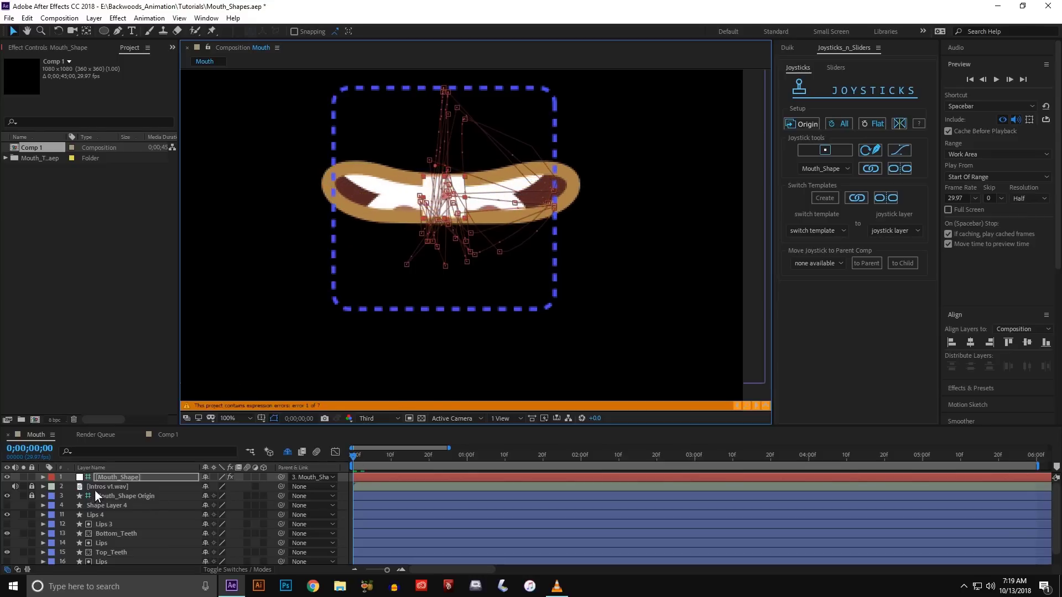
# Show the Intros v1.wav waveform and scrub to compare the mouth poses against the audio
pyautogui.press('F2')
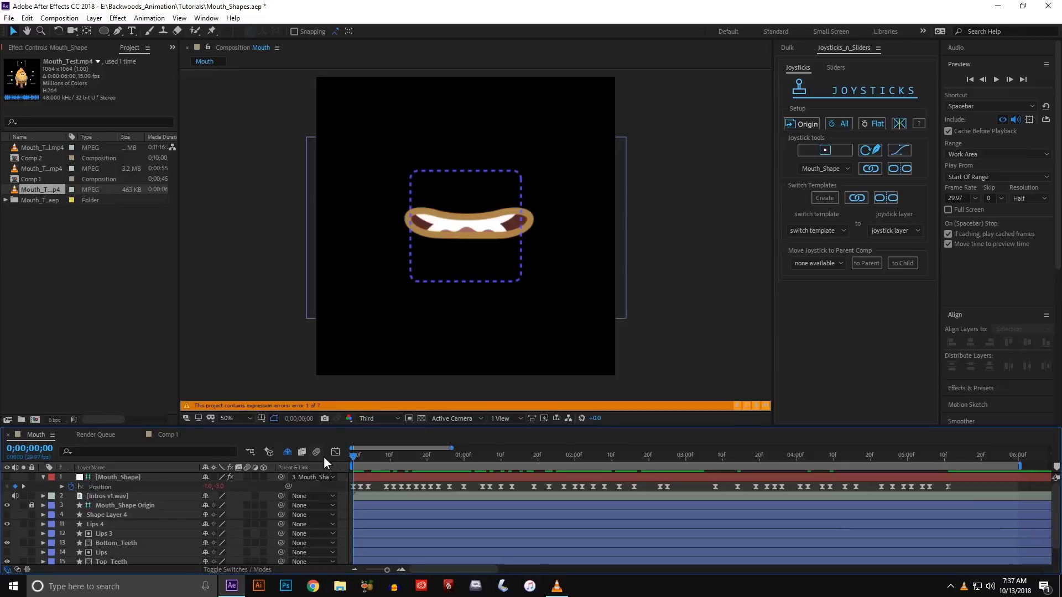
pyautogui.moveTo(354, 456)
pyautogui.mouseDown()
pyautogui.moveTo(374, 459)
pyautogui.moveTo(350, 462)
pyautogui.mouseUp()
pyautogui.click(359, 475)
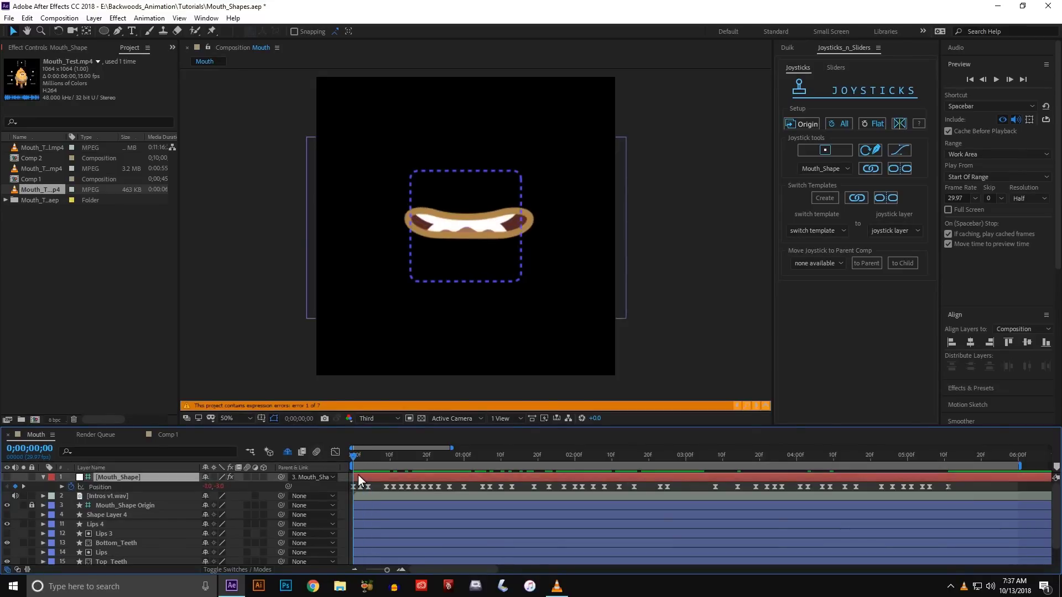
pyautogui.click(175, 495)
pyautogui.press('l')
pyautogui.press('l')
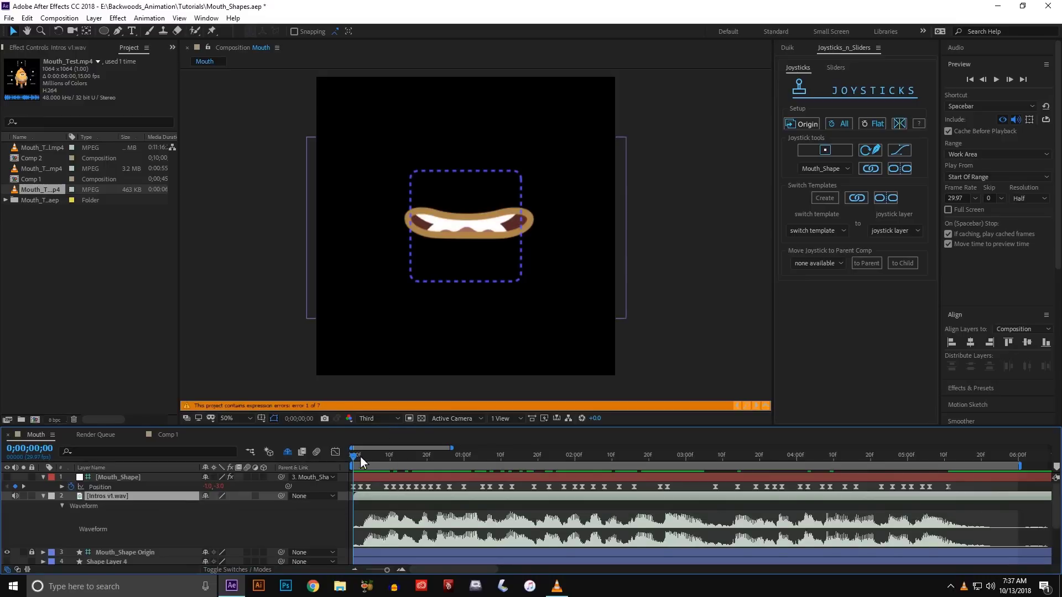
pyautogui.moveTo(360, 455); pyautogui.dragTo(439, 479)
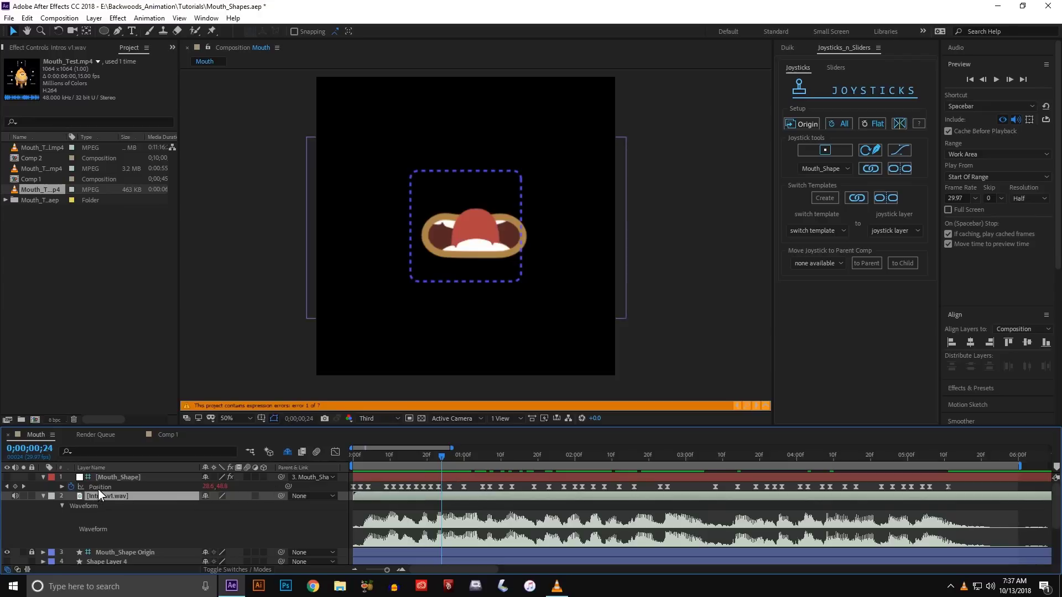
# In the Graph Editor, Easy Ease the early Mouth_Shape Position keyframes at about 74% influence
pyautogui.click(129, 488)
pyautogui.click(335, 453)
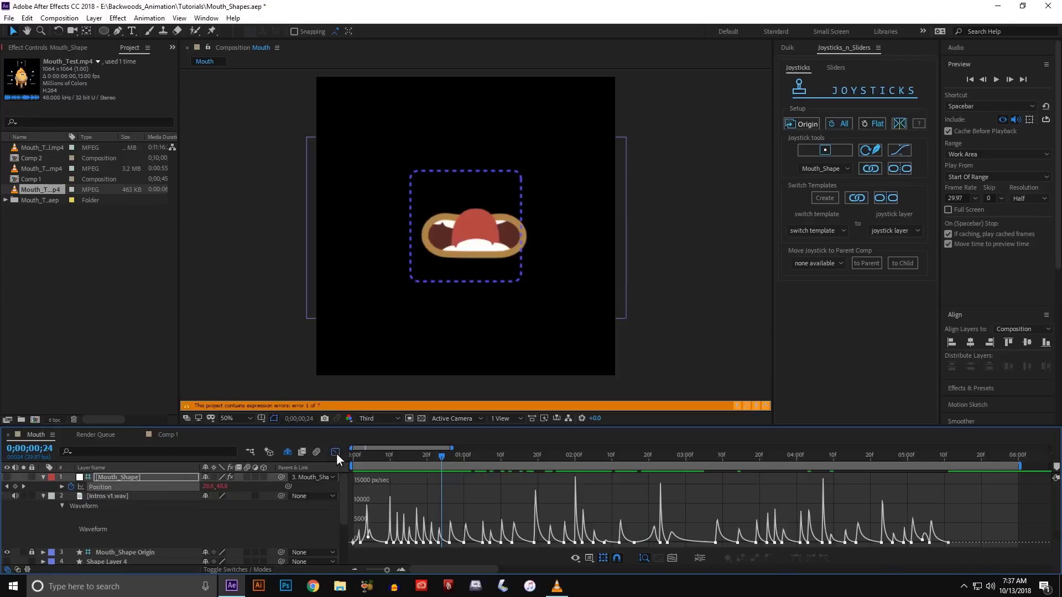
pyautogui.moveTo(453, 451); pyautogui.dragTo(366, 449)
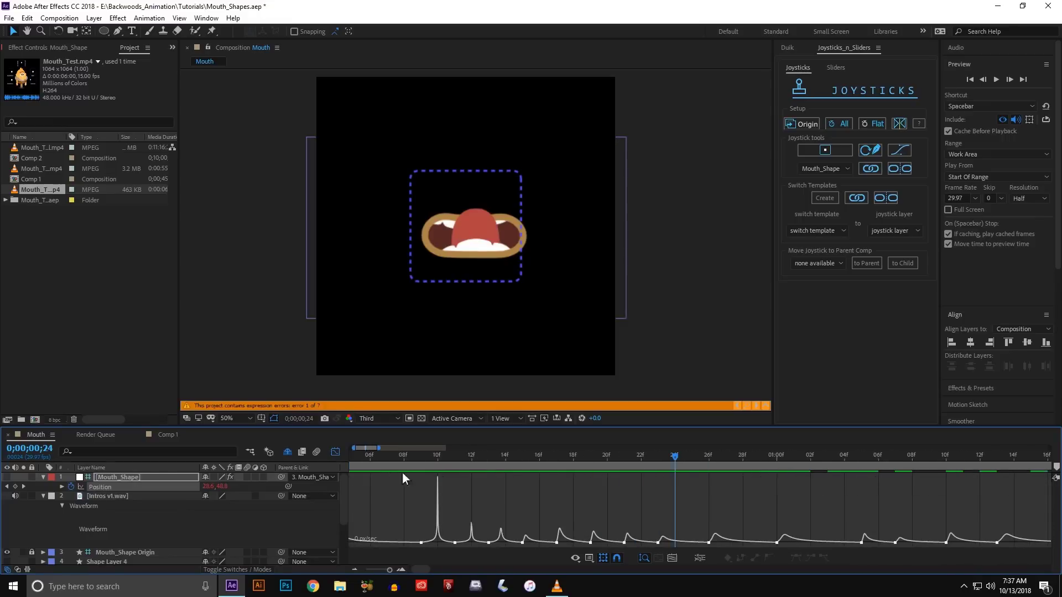
pyautogui.moveTo(431, 461); pyautogui.dragTo(455, 465)
pyautogui.moveTo(430, 525); pyautogui.dragTo(878, 515)
pyautogui.click(795, 557)
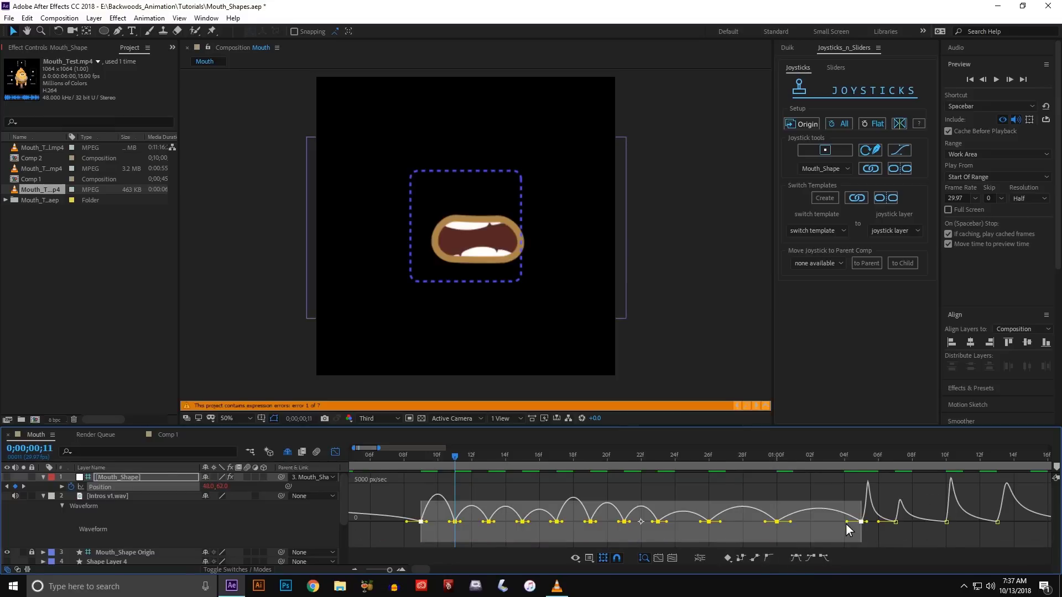
pyautogui.moveTo(845, 523); pyautogui.dragTo(804, 542)
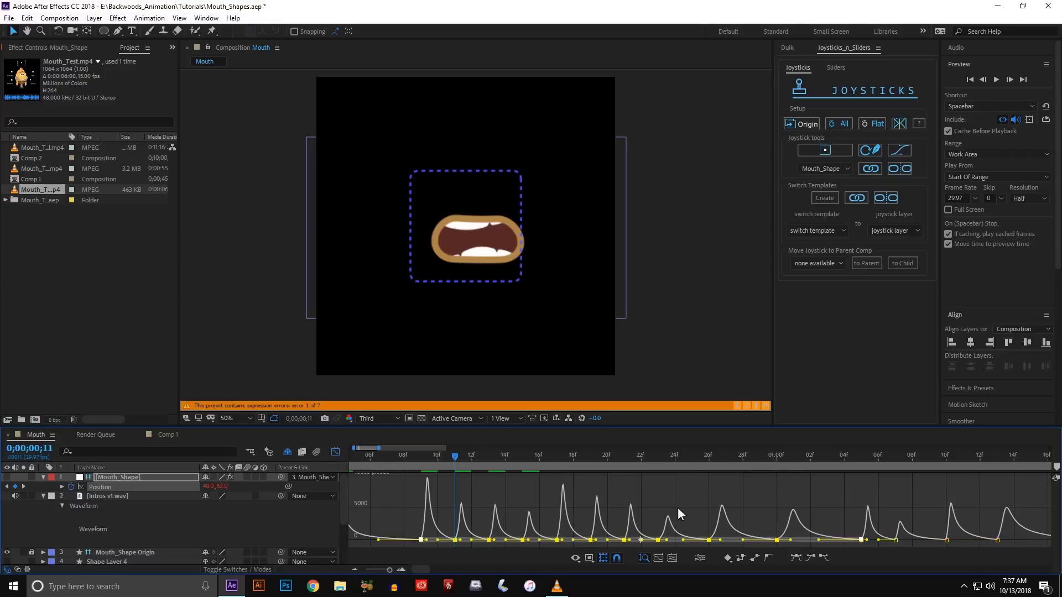
pyautogui.moveTo(713, 458); pyautogui.dragTo(784, 466)
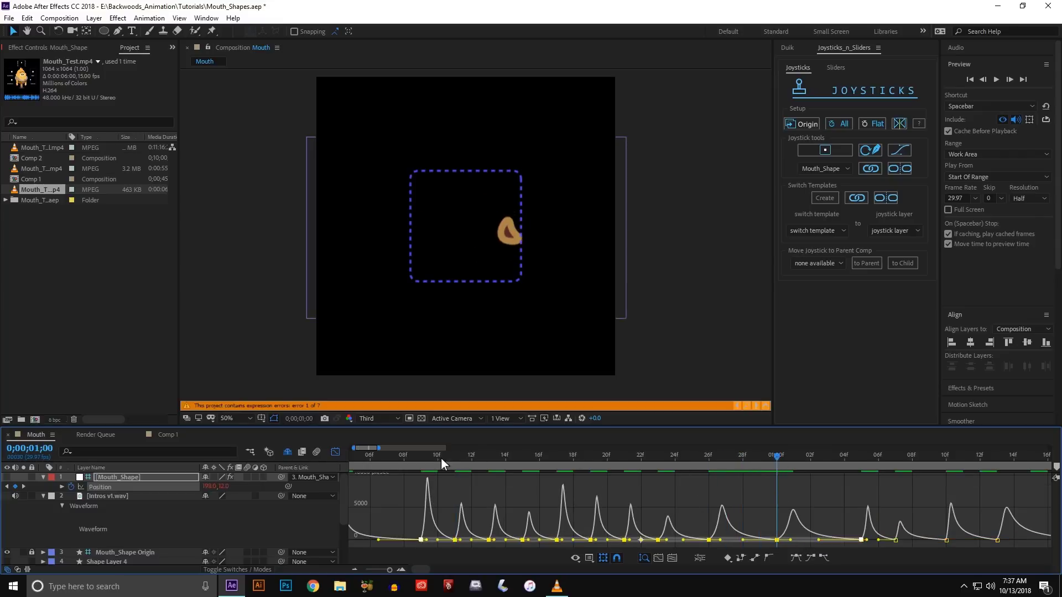
# Zoom the timeline back out to all seven seconds and preview the animation with audio
pyautogui.click(336, 452)
pyautogui.moveTo(354, 448); pyautogui.dragTo(337, 450)
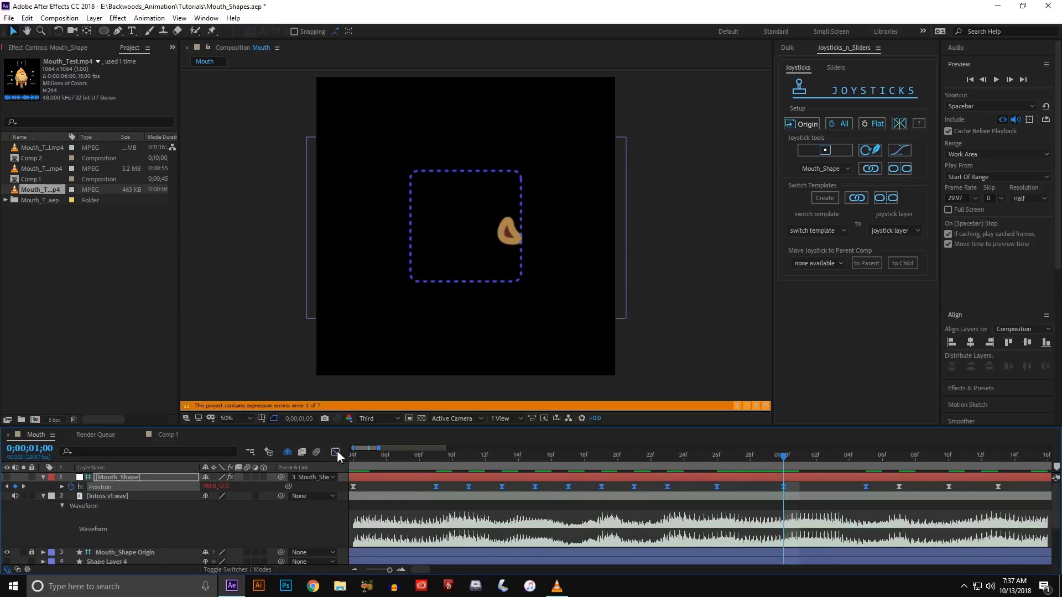
pyautogui.moveTo(414, 452); pyautogui.dragTo(461, 465)
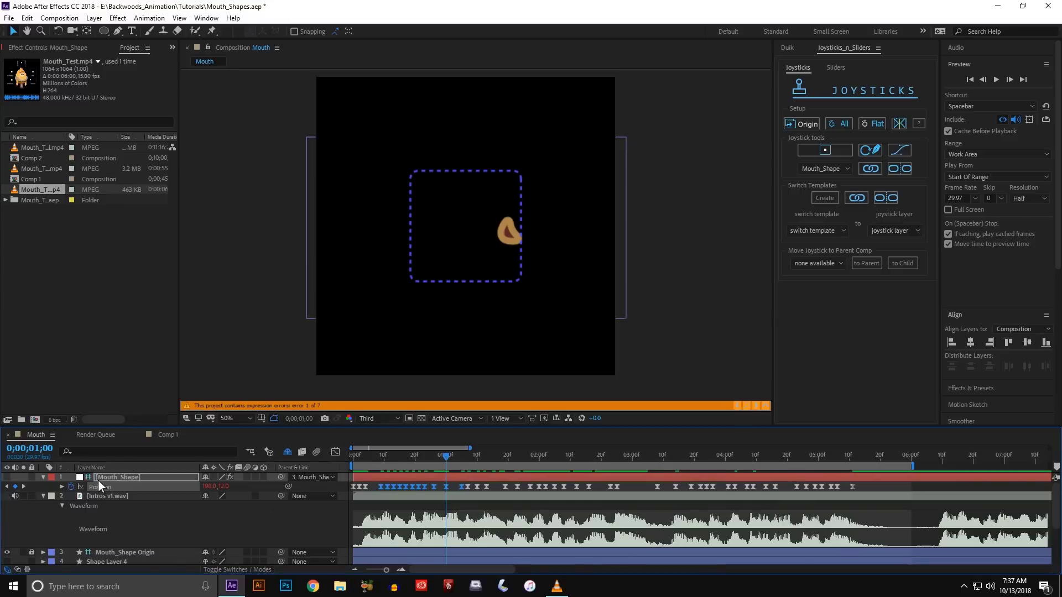
pyautogui.press('space')
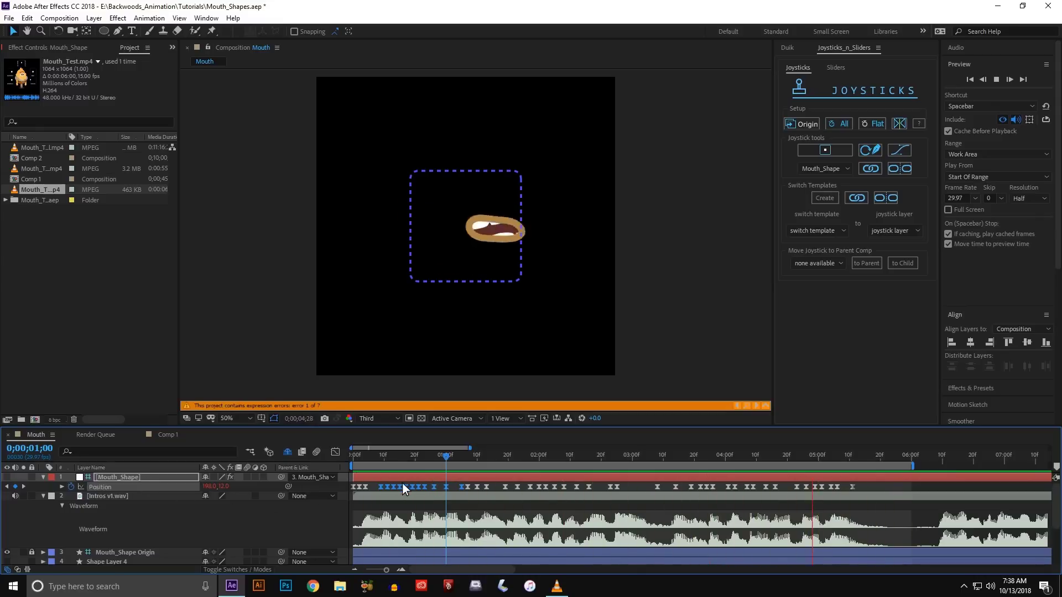
pyautogui.press('space')
pyautogui.scroll(-1, 38, 504)
pyautogui.click(214, 288)
pyautogui.press('space')
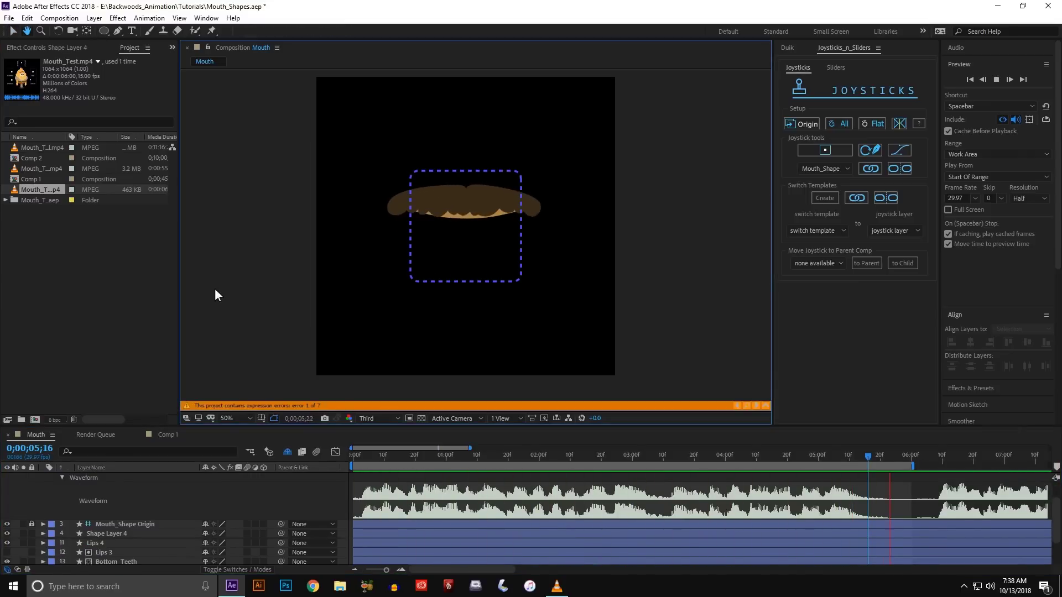
pyautogui.press('space')
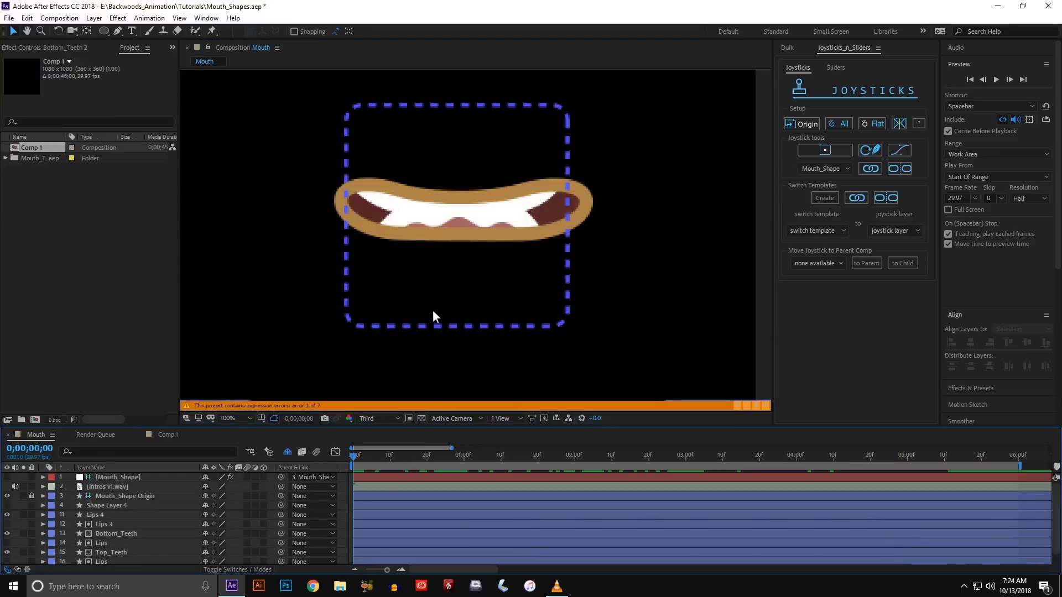
# Reveal the shy mouth-part layers and select Tongue and Bottom_Teeth 2 while scrubbing the mouth frames
pyautogui.click(288, 452)
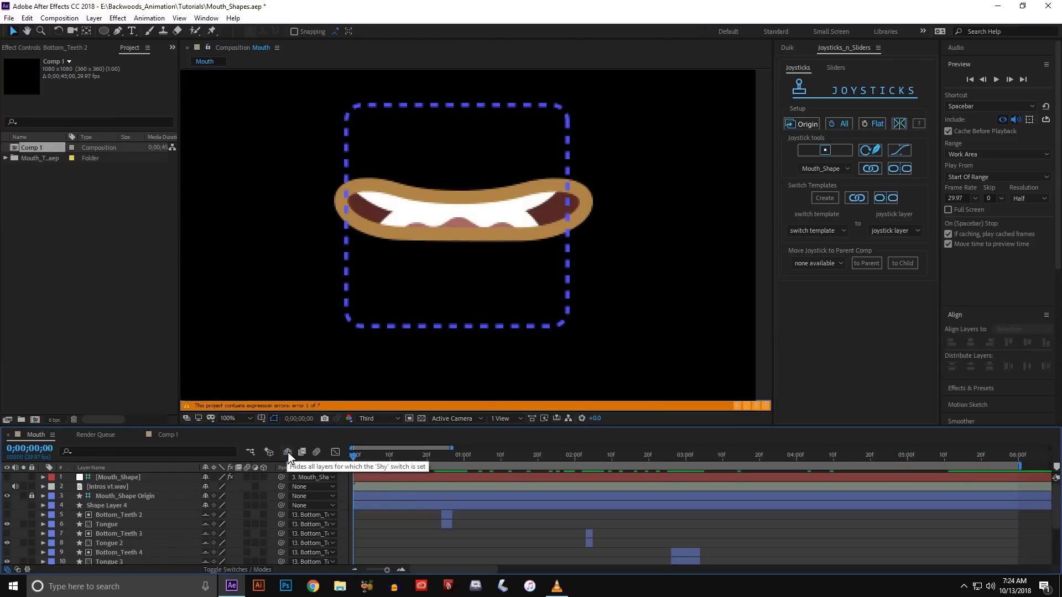
pyautogui.moveTo(372, 457); pyautogui.dragTo(446, 460)
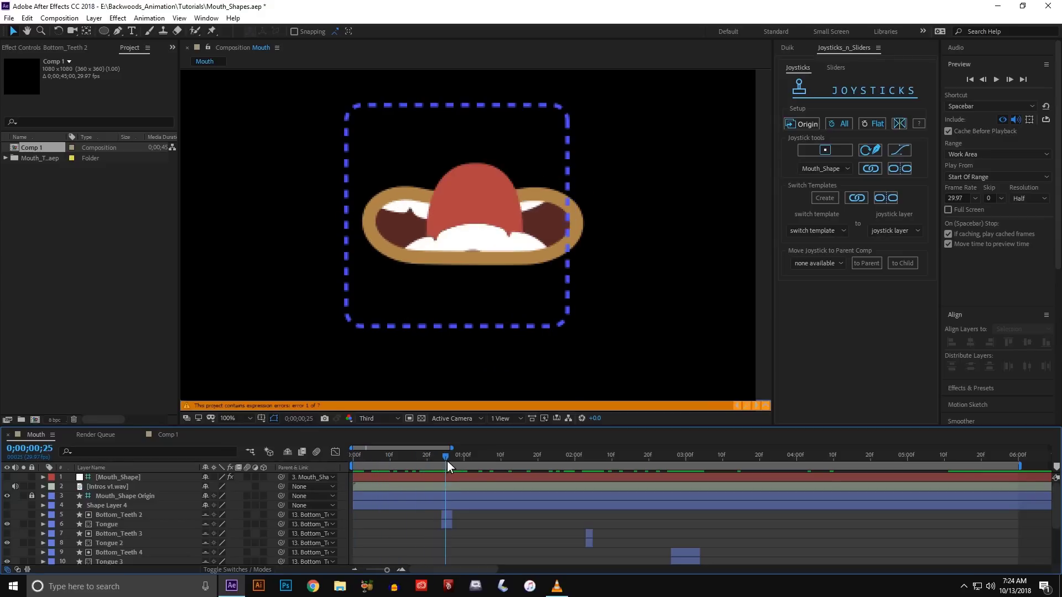
pyautogui.click(446, 524)
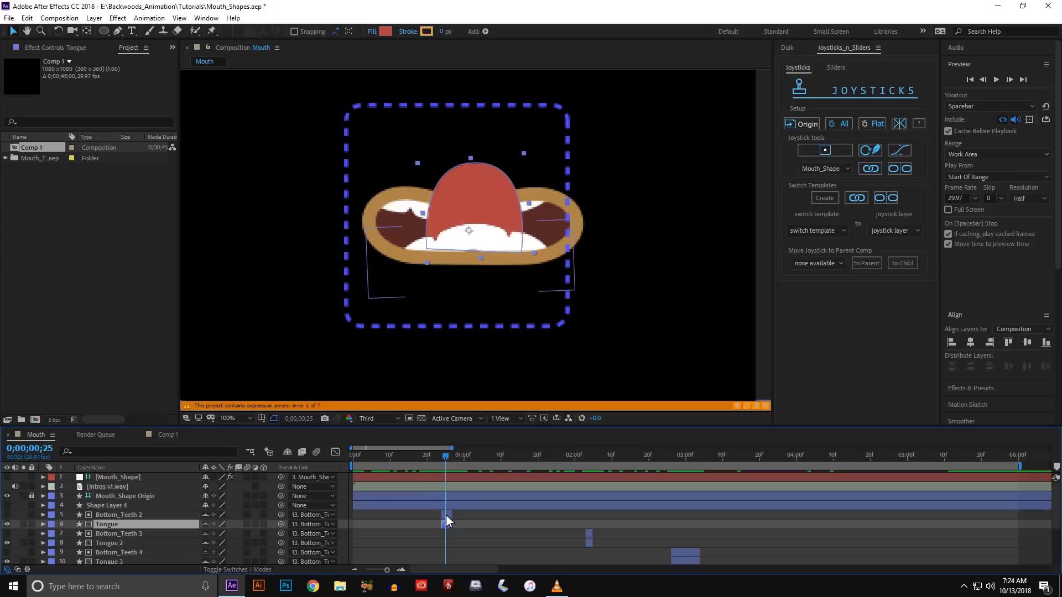
pyautogui.click(446, 515)
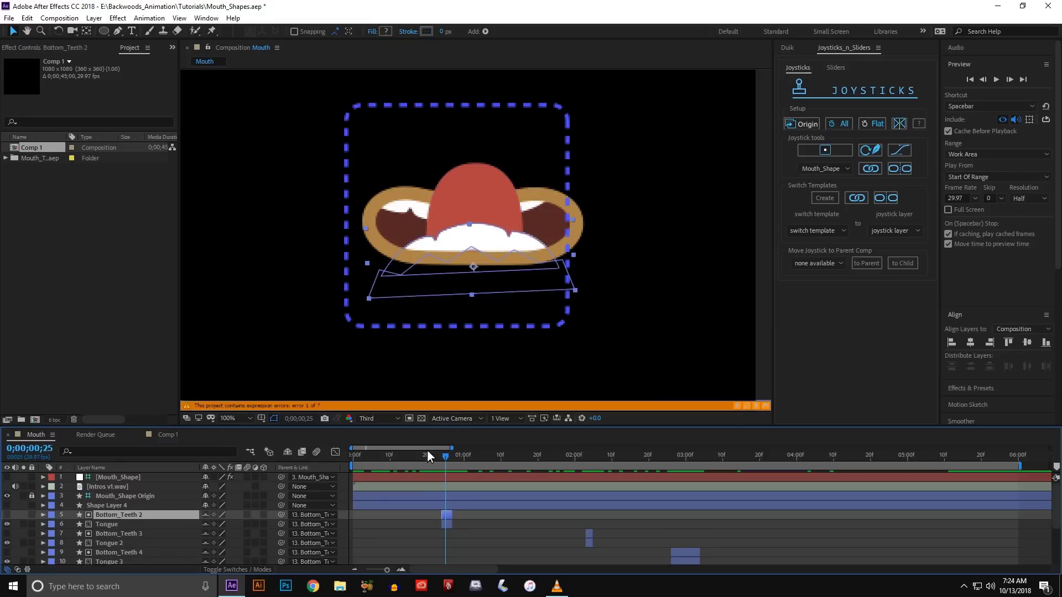
pyautogui.moveTo(445, 458); pyautogui.dragTo(287, 467)
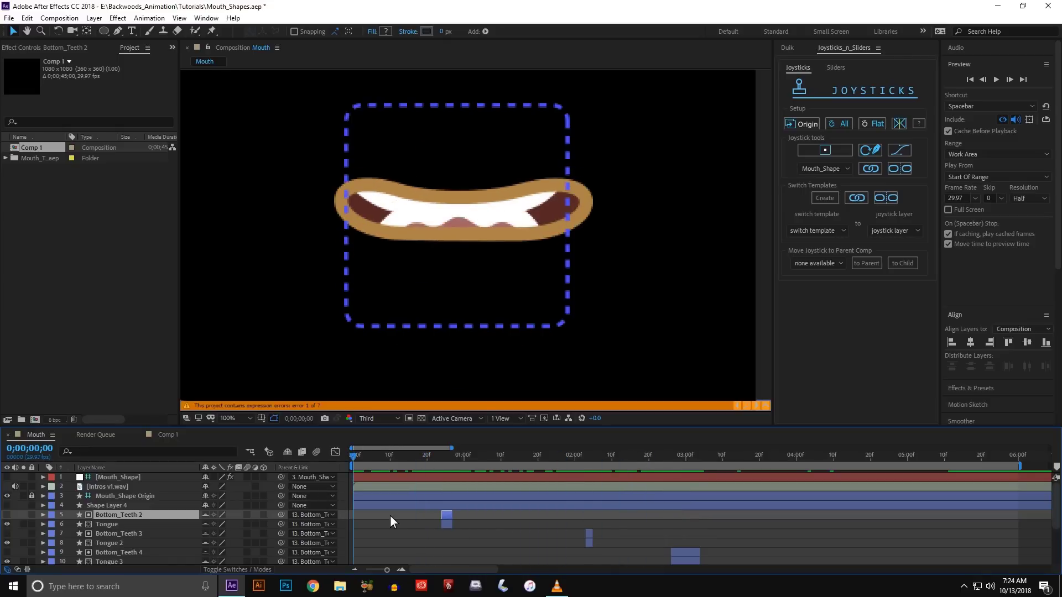